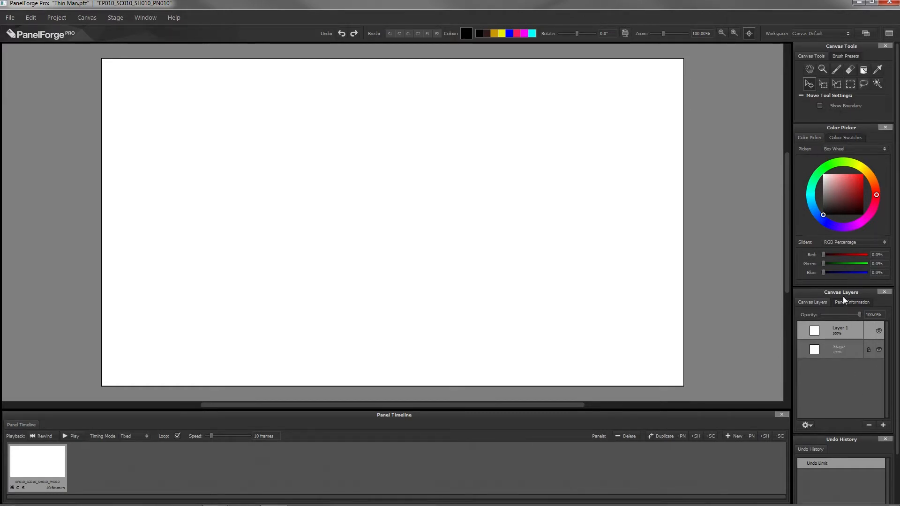
Lower the Stage layer's opacity and switch from the canvas to the Stage workspace.
click(840, 352)
drag(860, 317, 848, 319)
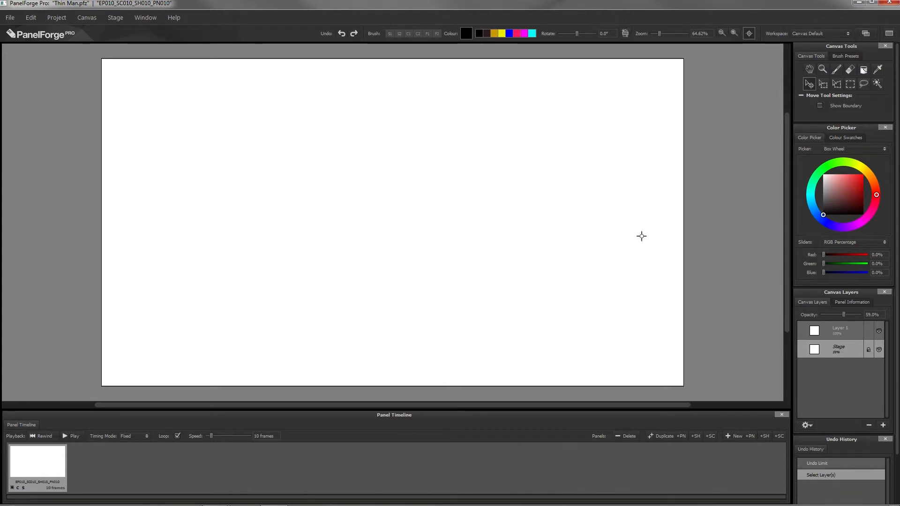
click(866, 34)
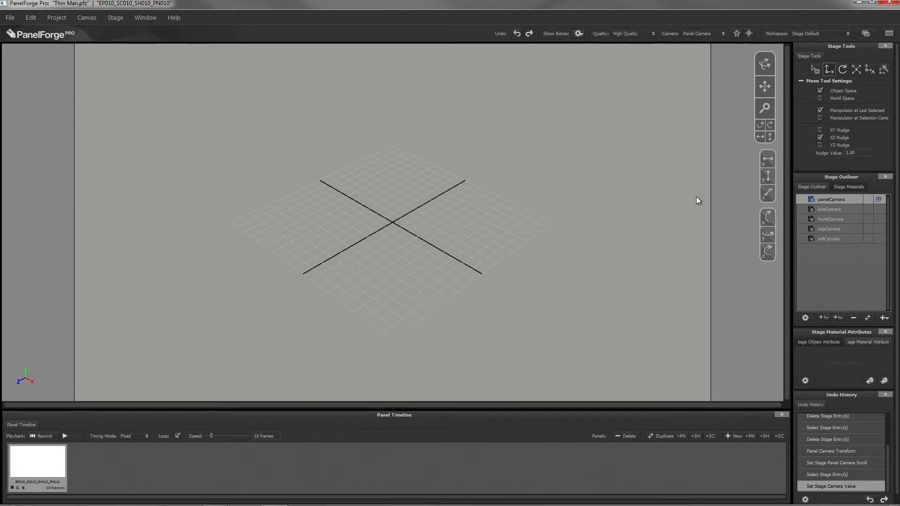
Open the asset browser and expand the Centimetre Environments and Characters folders under Stage in the Primitive Asset Library.
click(141, 19)
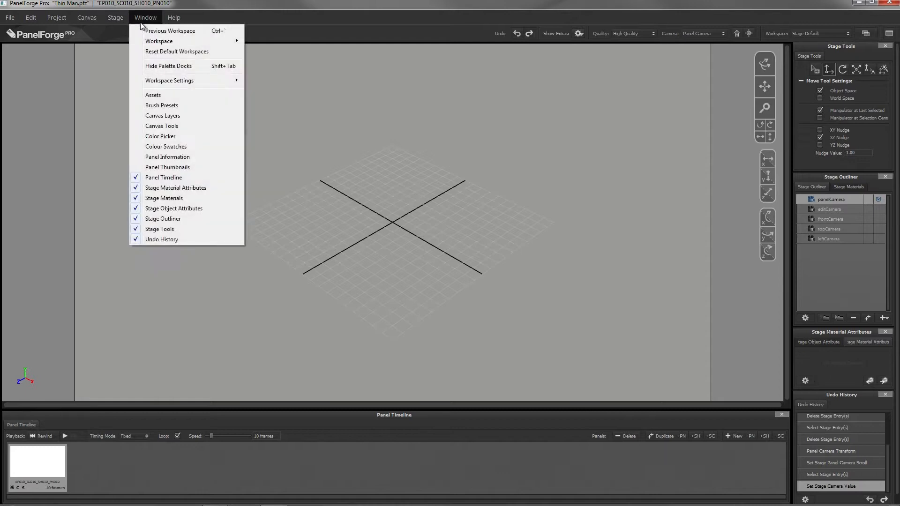
click(159, 95)
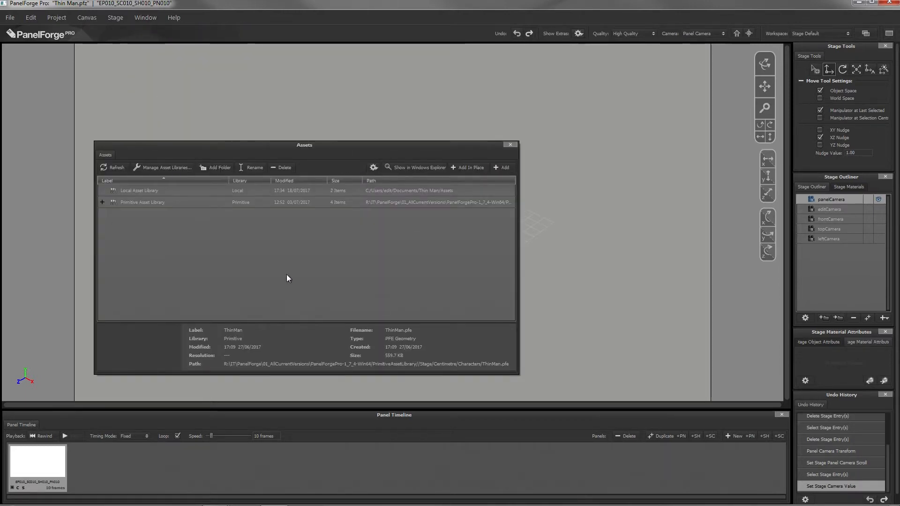
click(102, 202)
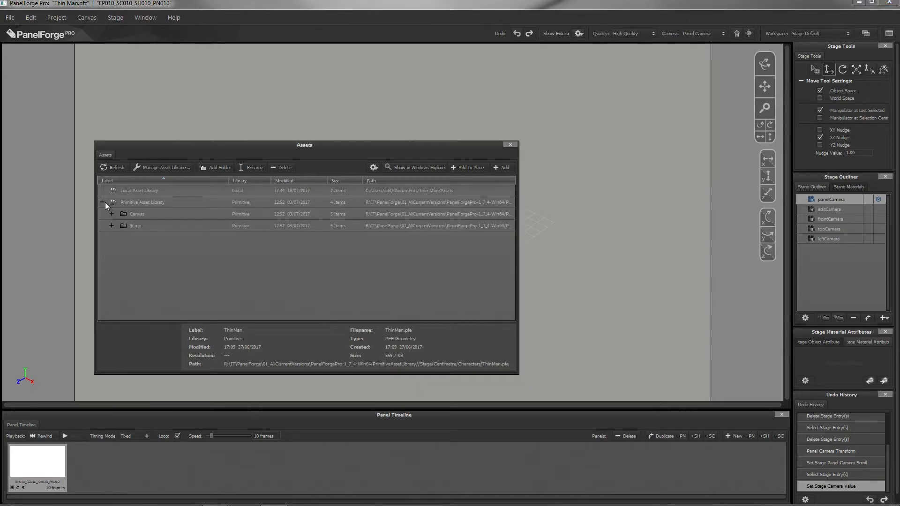
click(112, 226)
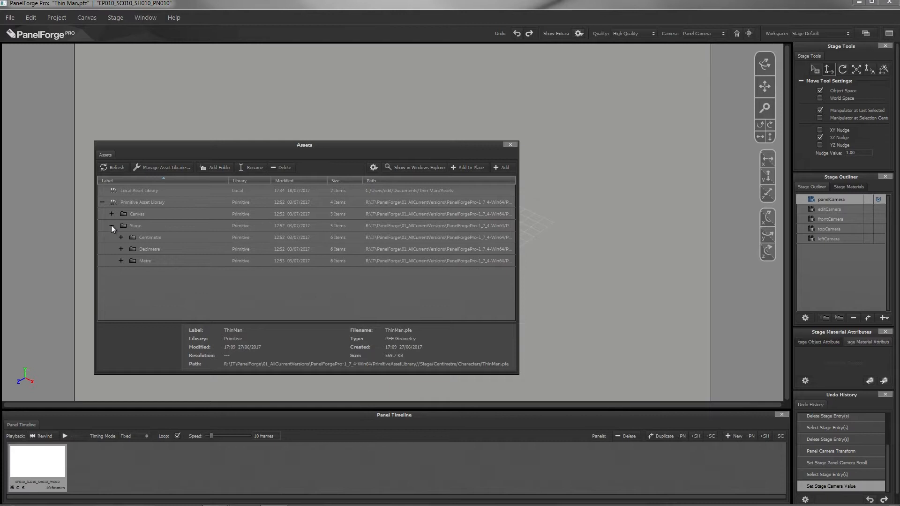
click(123, 237)
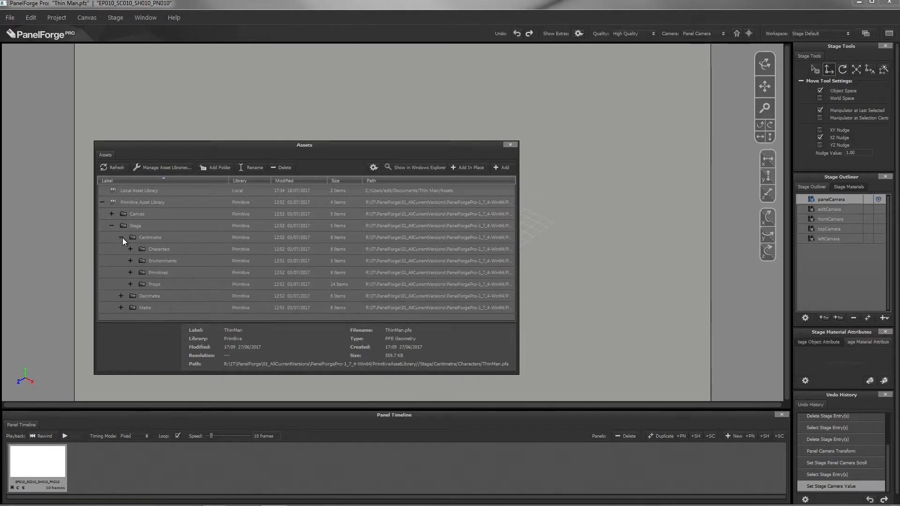
click(133, 261)
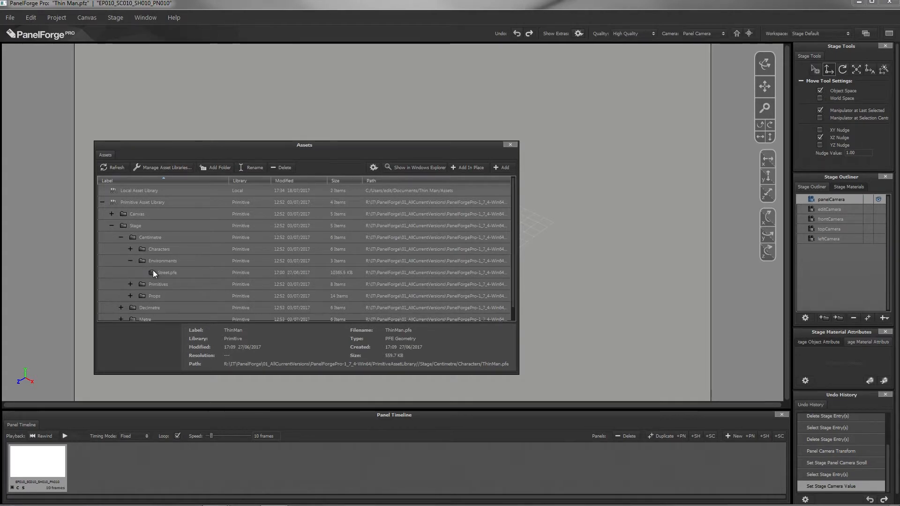
click(131, 249)
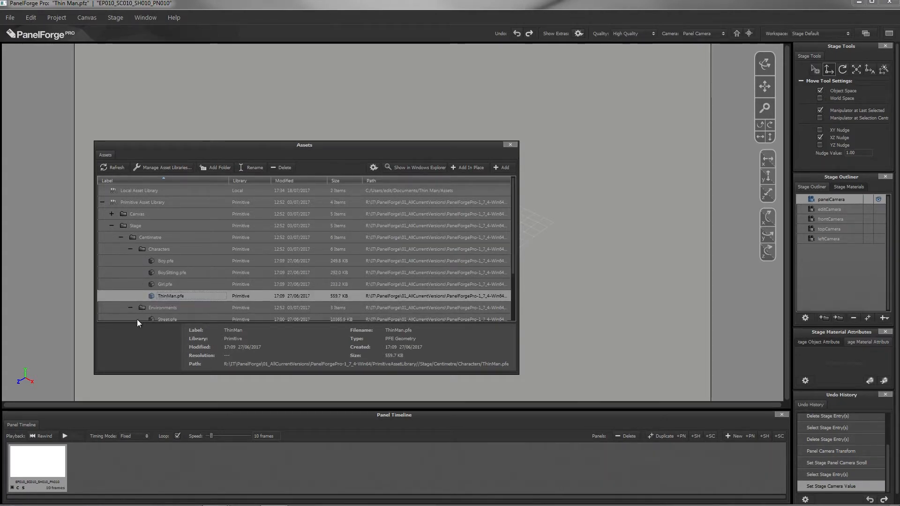
Add the Street.pfe environment and the ThinMan.pfe character to the stage, and close the asset browser.
drag(512, 270, 517, 291)
click(155, 298)
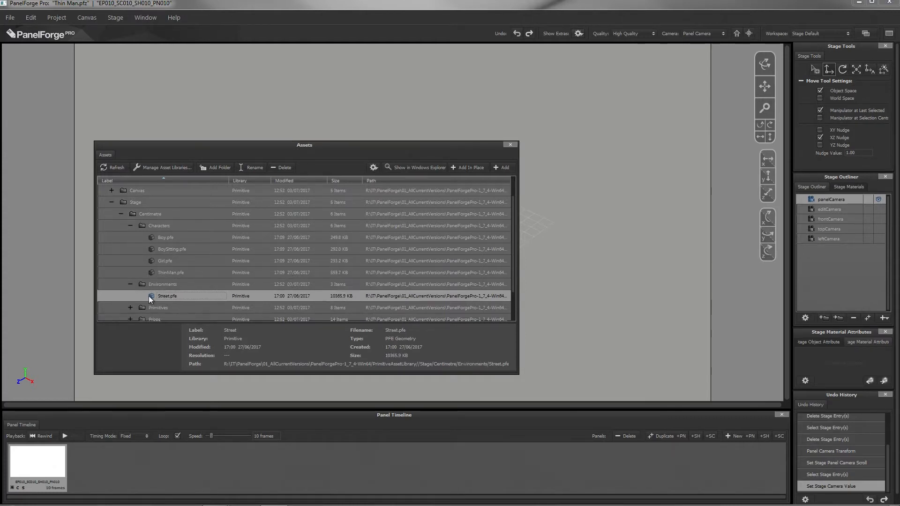
drag(150, 296, 611, 266)
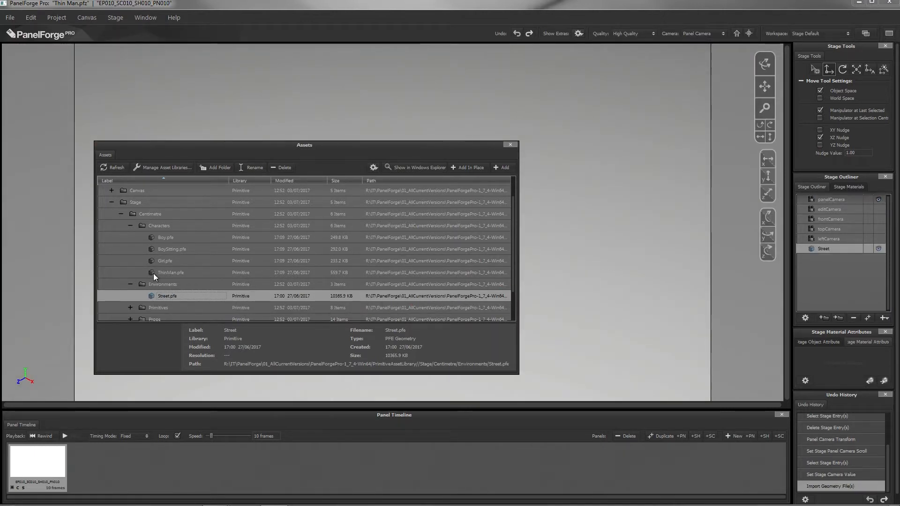
drag(153, 274, 598, 265)
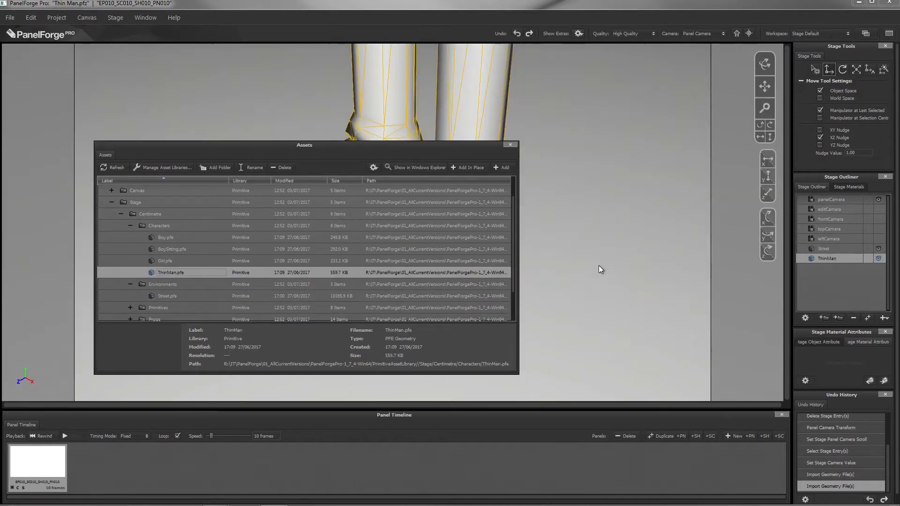
click(511, 145)
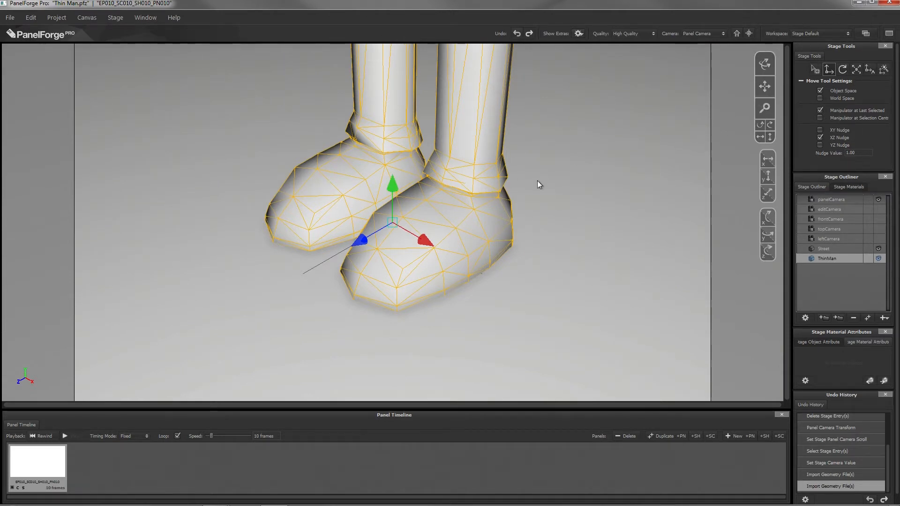
View the stage through the Editing Camera and lock the Street object.
click(725, 33)
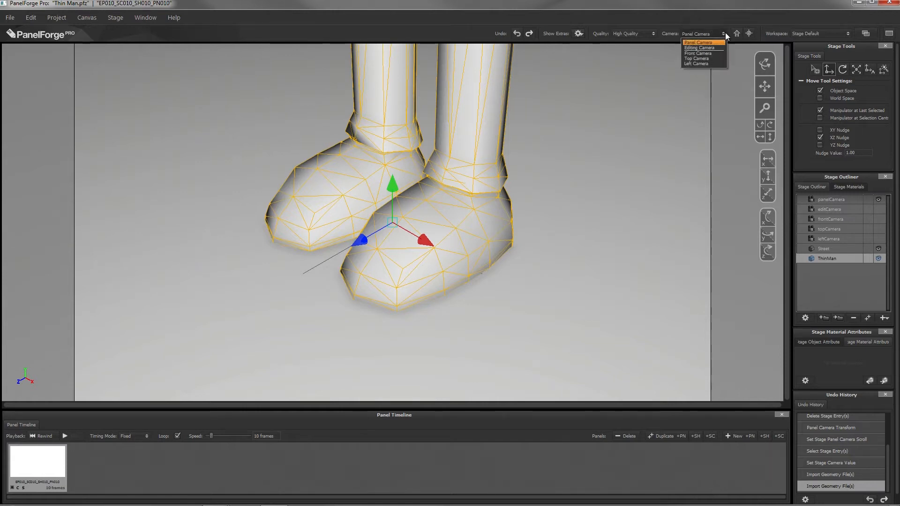
click(719, 48)
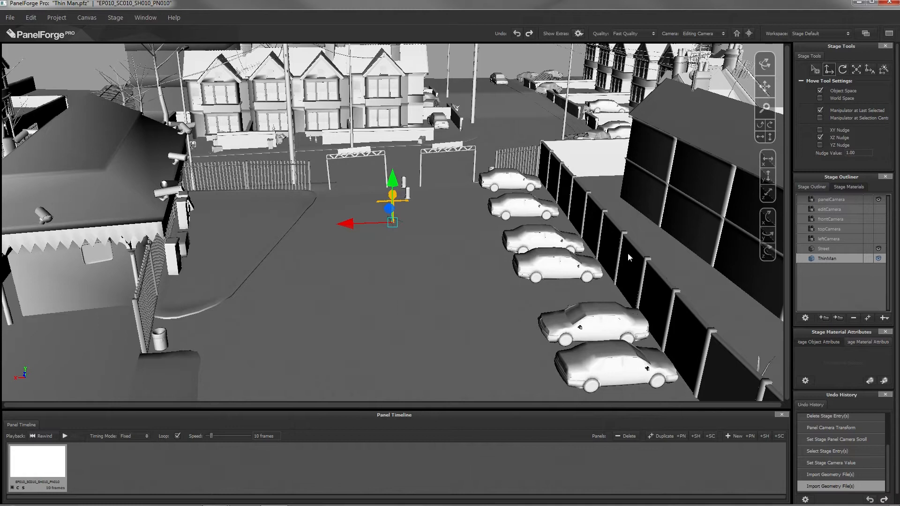
click(868, 249)
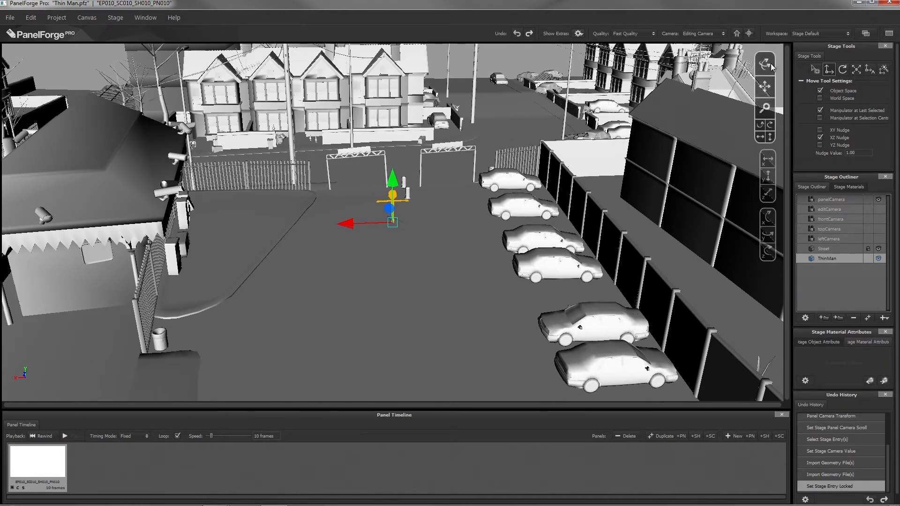
Examine the street scene around the ThinMan from a raised angle and then close up.
drag(765, 70, 750, 95)
alt+middle_drag(622, 129, 617, 156)
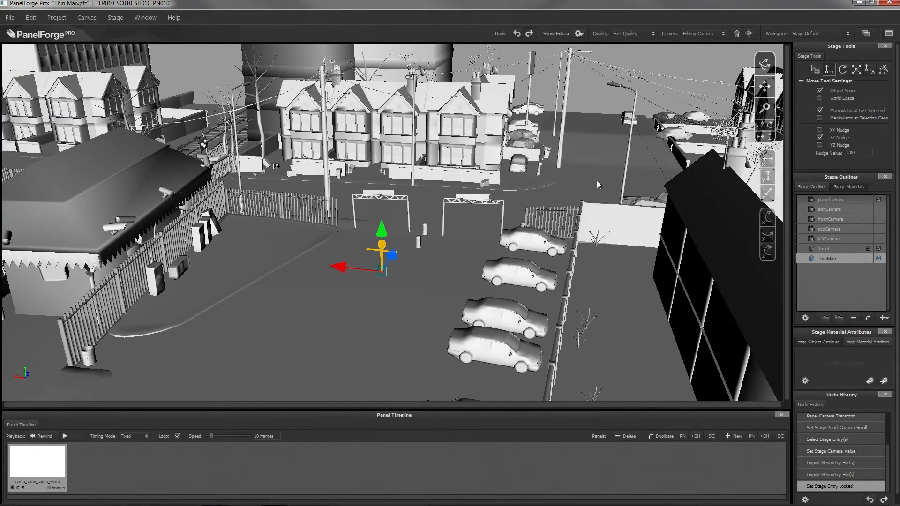
mouse_move(462, 245)
alt+right_down()
mouse_move(587, 275)
mouse_move(446, 238)
mouse_move(471, 243)
alt+right_up()
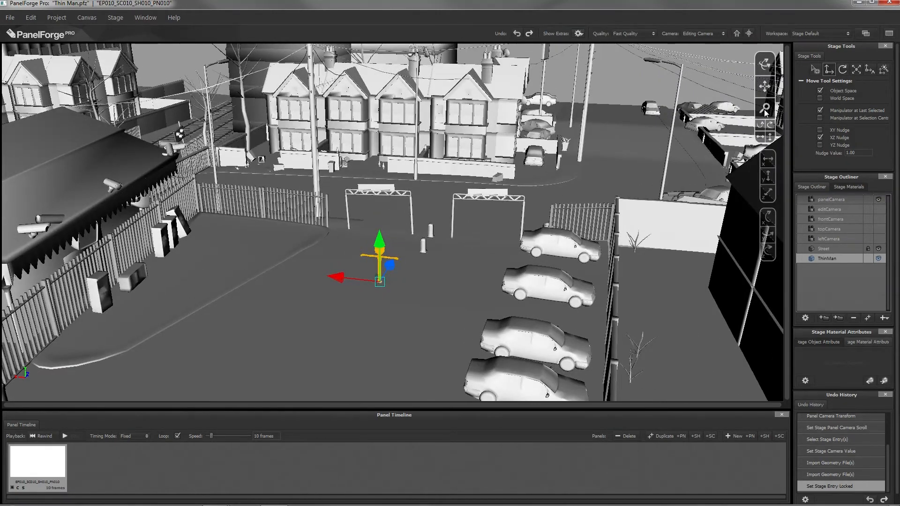
click(539, 220)
scroll(440, 278, up, 5)
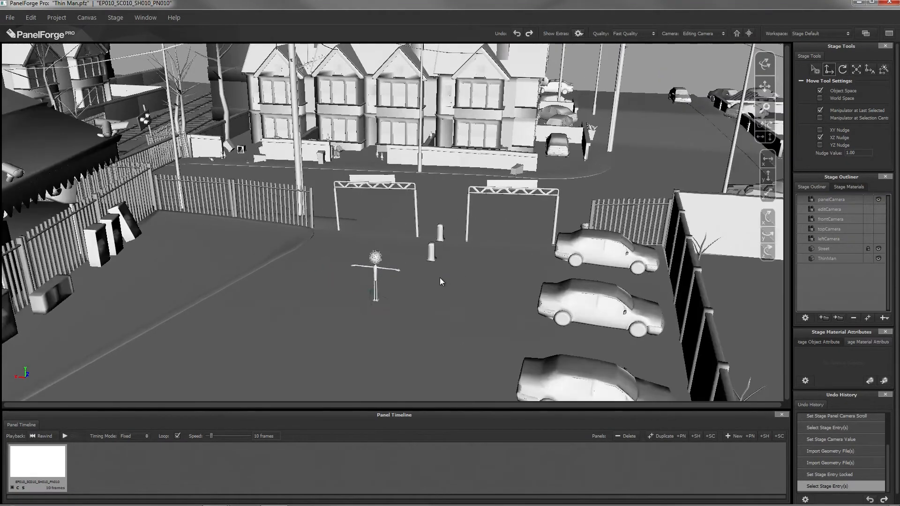
scroll(437, 266, down, 3)
scroll(436, 265, up, 4)
scroll(437, 263, down, 2)
scroll(437, 263, up, 2)
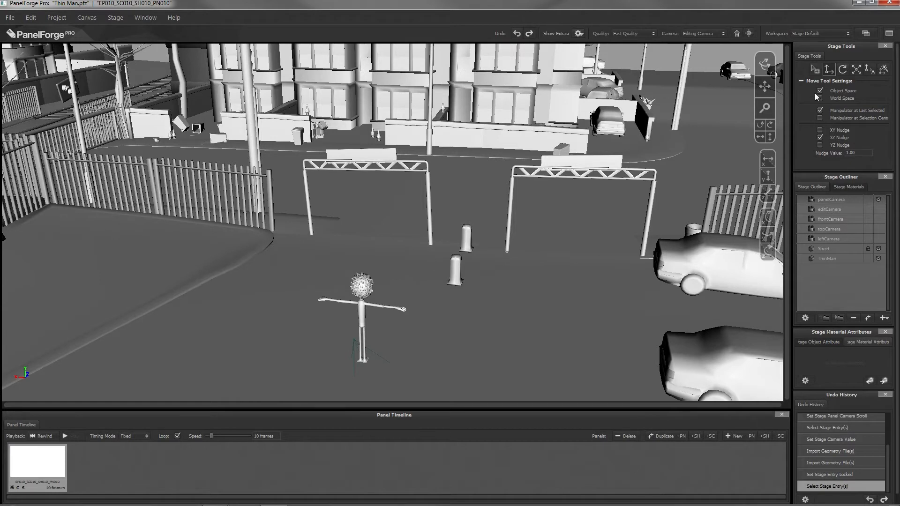
Move the ThinMan further back toward the metal archways and rotate it slightly around its vertical axis.
click(843, 259)
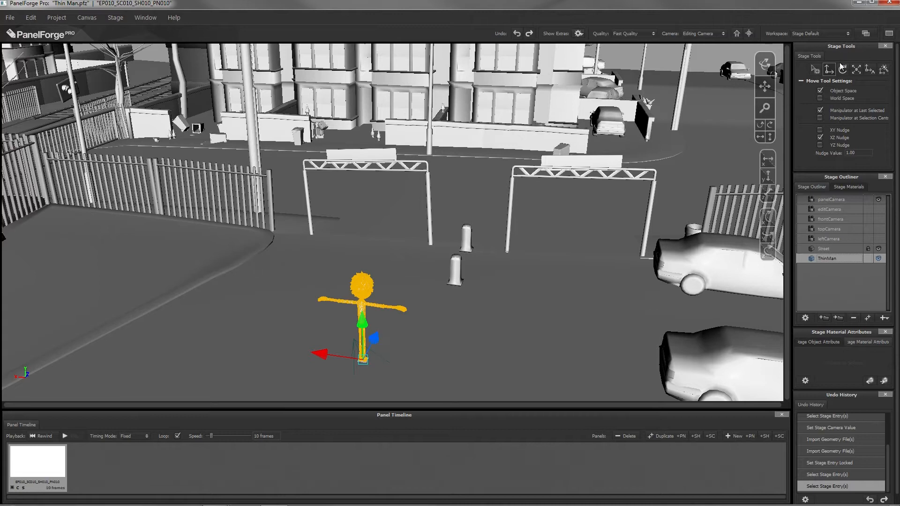
drag(375, 341, 397, 296)
drag(342, 312, 324, 321)
drag(364, 277, 383, 288)
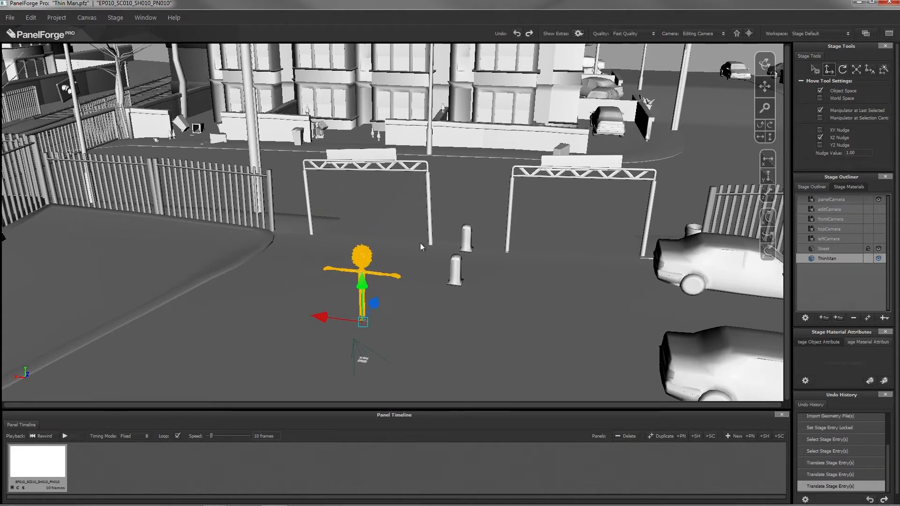
click(843, 73)
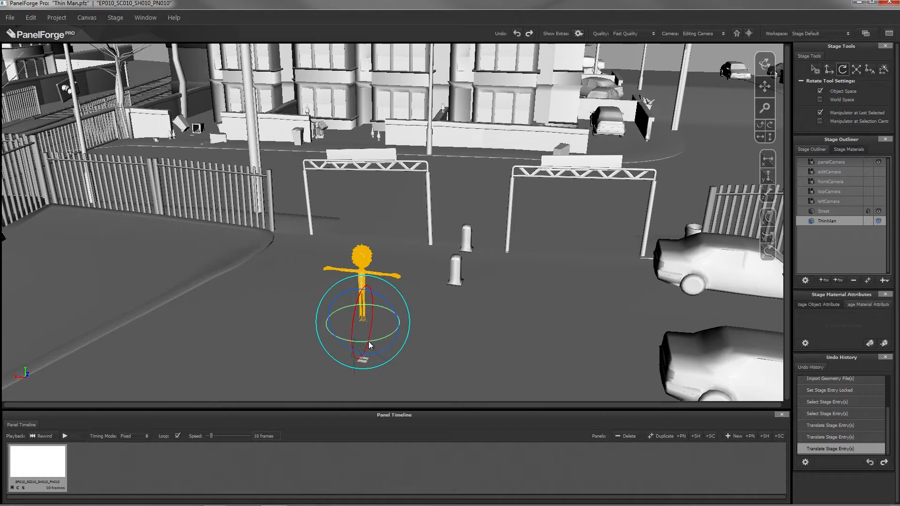
drag(364, 340, 258, 317)
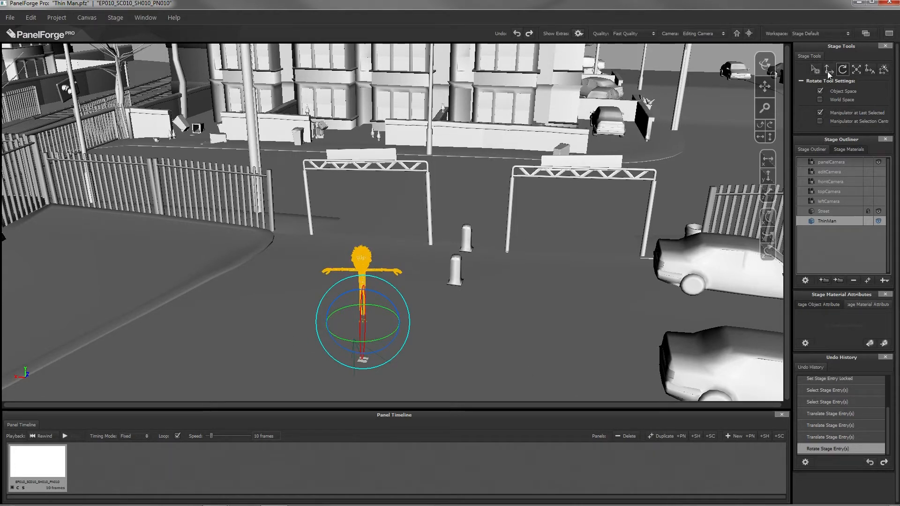
Place the ThinMan on the far side of the road in front of the houses with the Magic Transform tool.
click(884, 70)
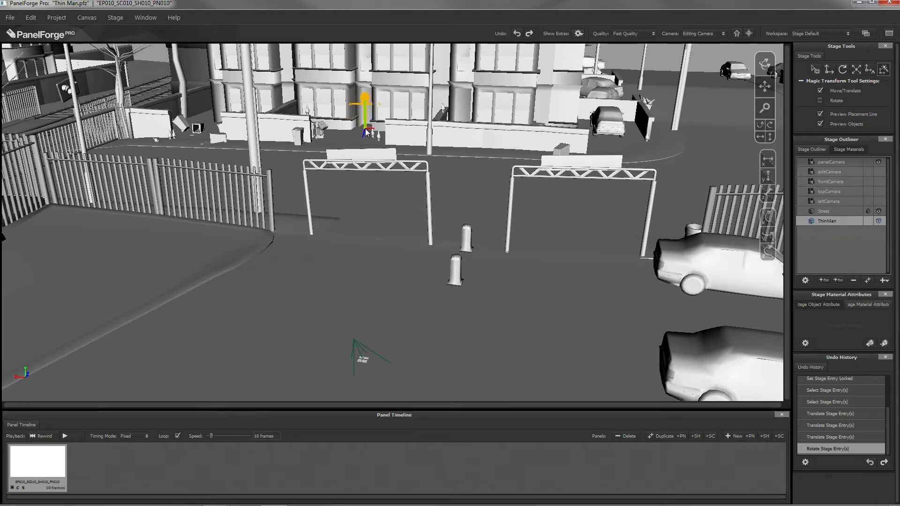
click(367, 132)
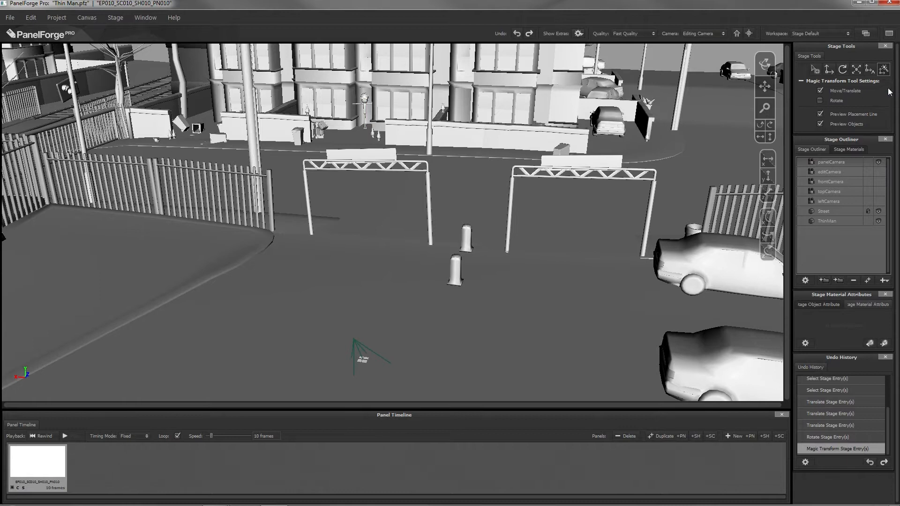
Move the panelCamera away from the middle of the car park to beside the archway nearest the metal fence.
click(830, 71)
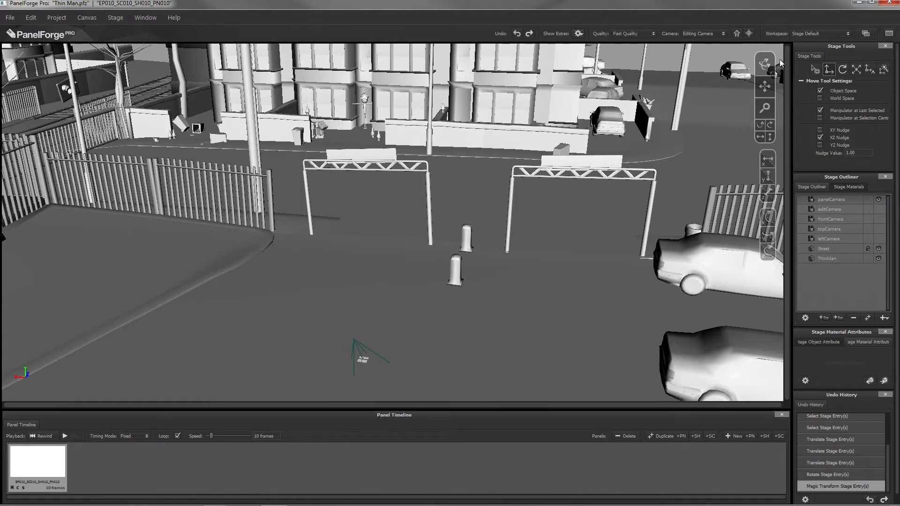
scroll(758, 124, down, 5)
drag(766, 70, 814, 84)
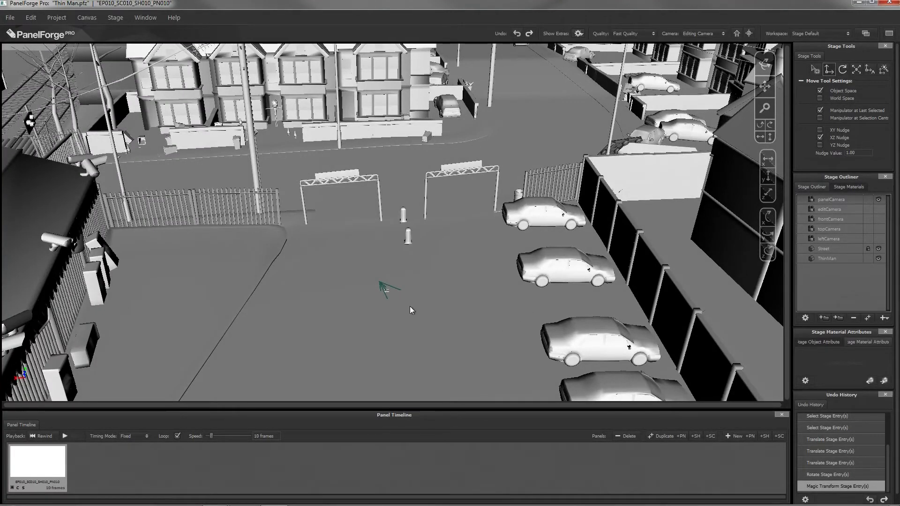
click(826, 198)
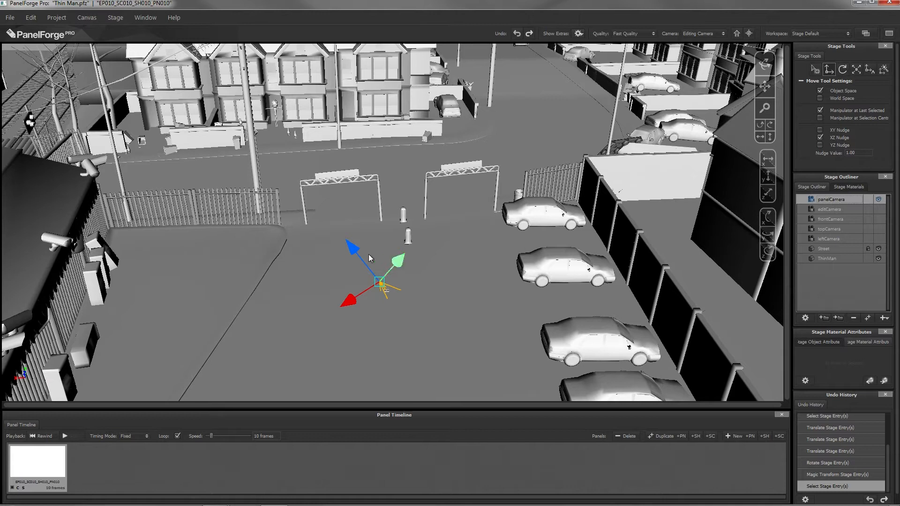
drag(352, 247, 373, 149)
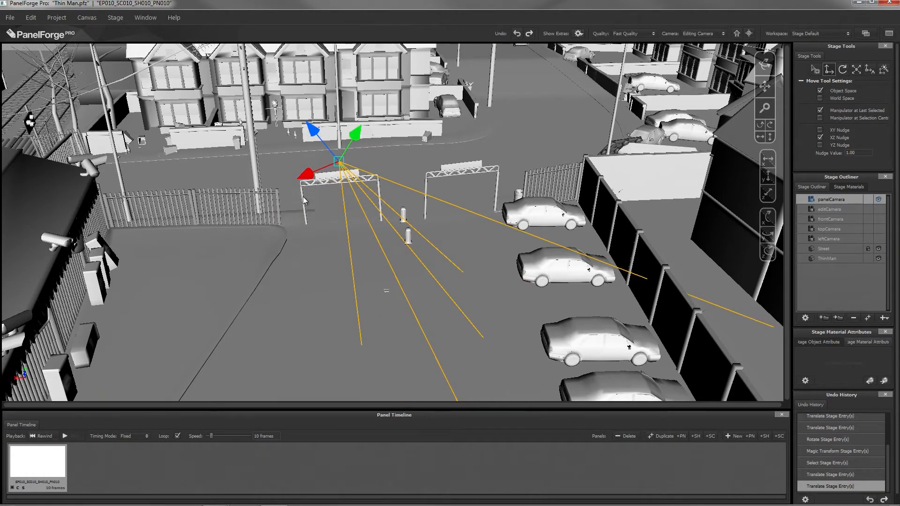
drag(313, 180, 263, 197)
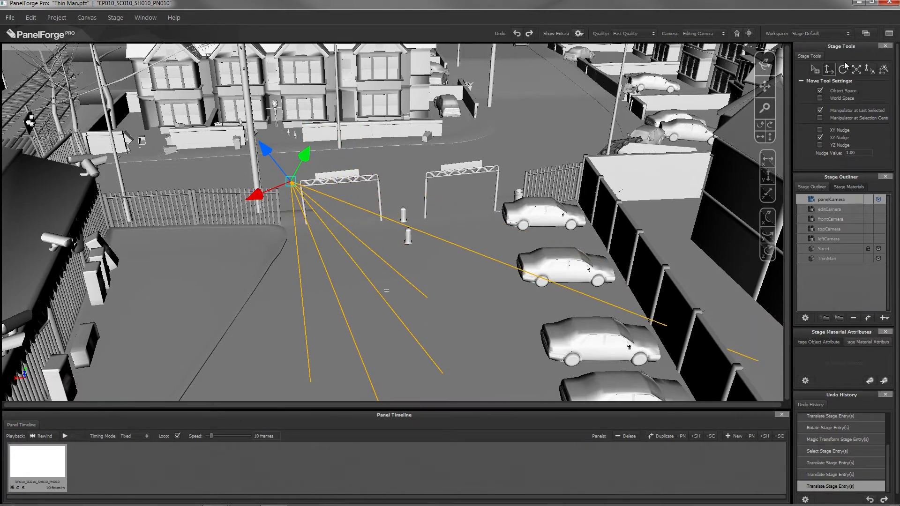
Rotate the panelCamera so that it points toward the row of houses where the ThinMan stands.
click(842, 70)
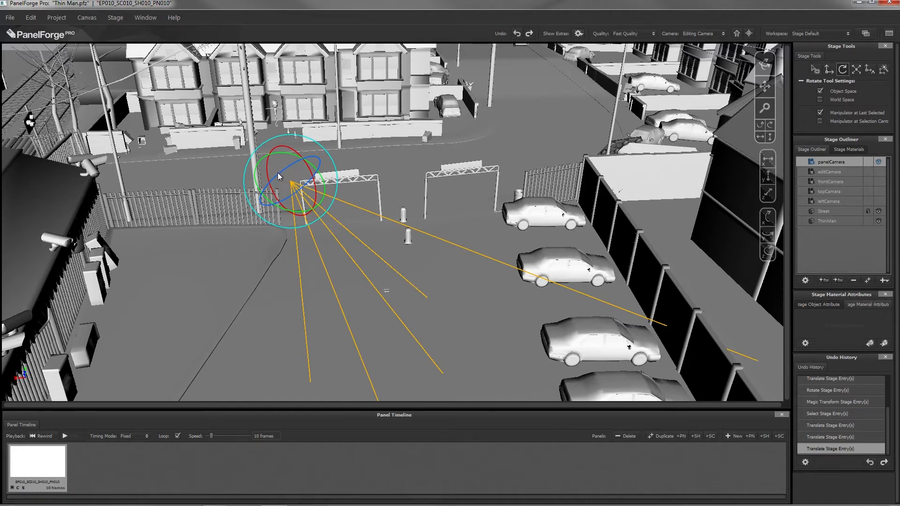
drag(255, 188, 351, 193)
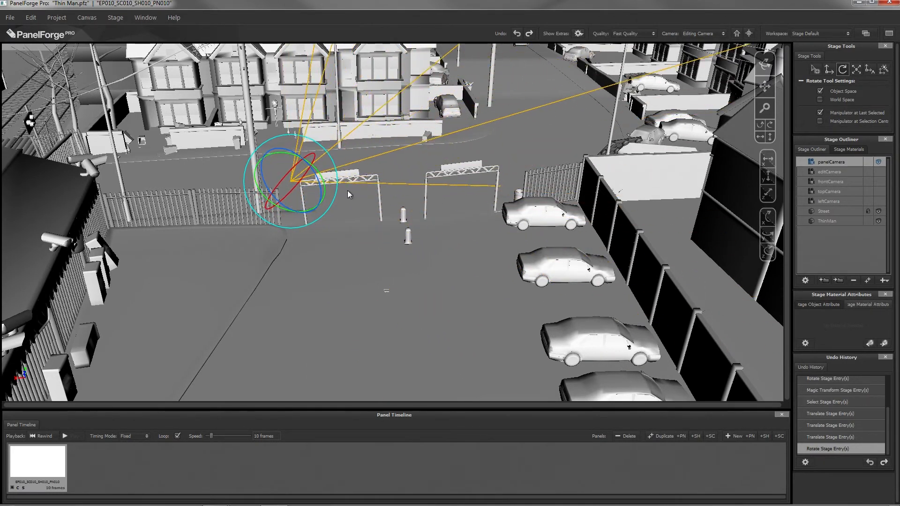
drag(290, 173, 327, 177)
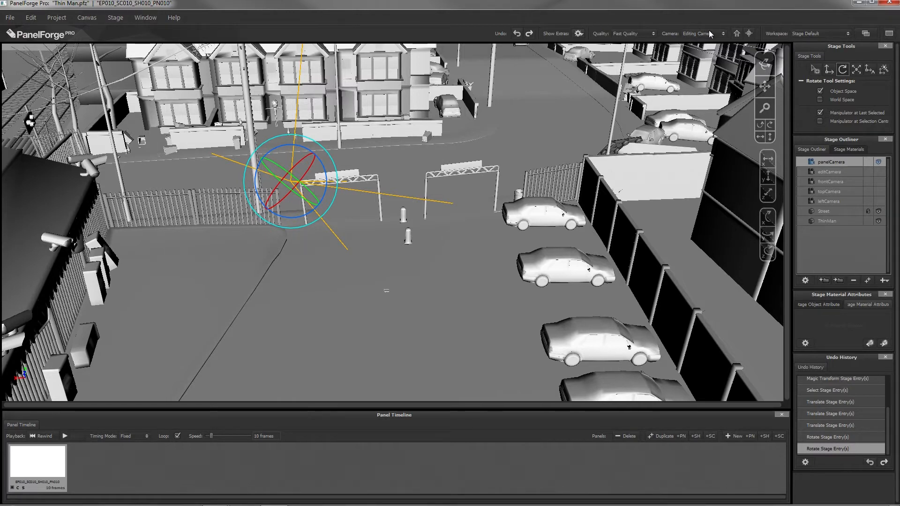
Look through the Panel Camera, focus it on the ThinMan, and pull it back to include the house front and garden walls.
click(723, 34)
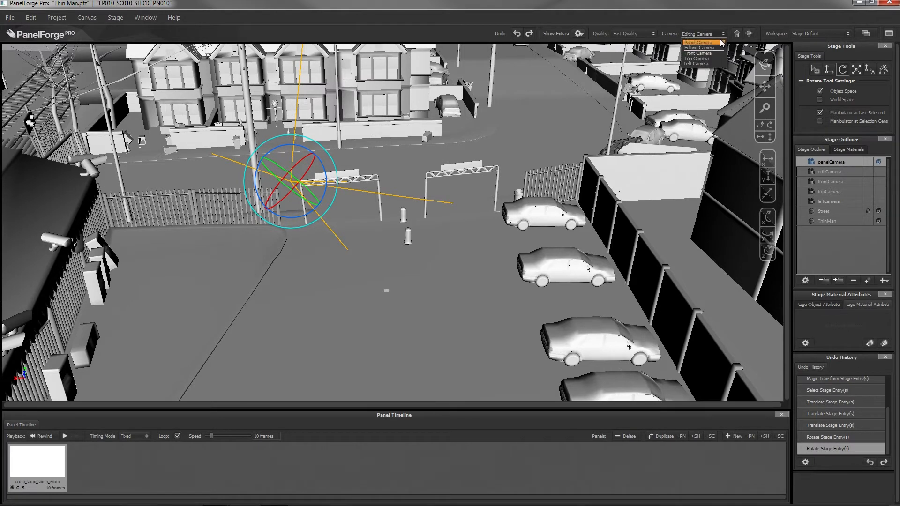
click(720, 38)
click(720, 36)
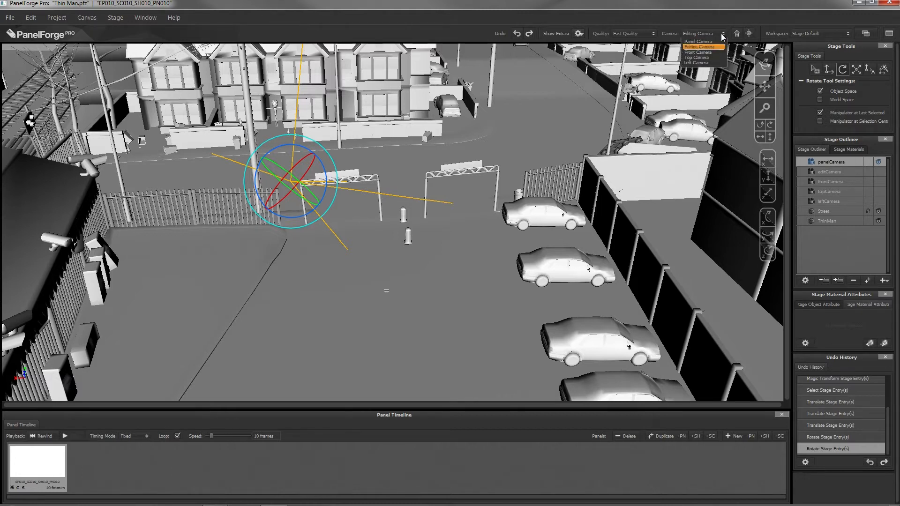
click(719, 42)
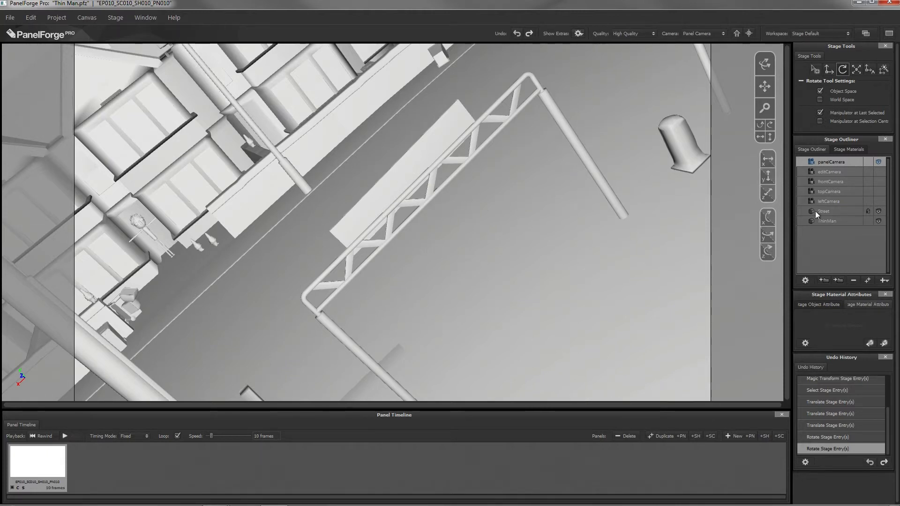
click(831, 220)
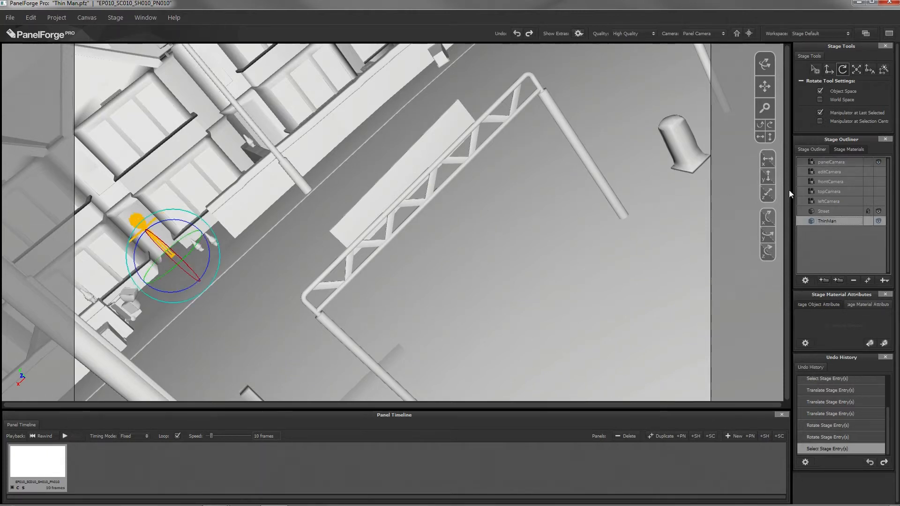
click(749, 33)
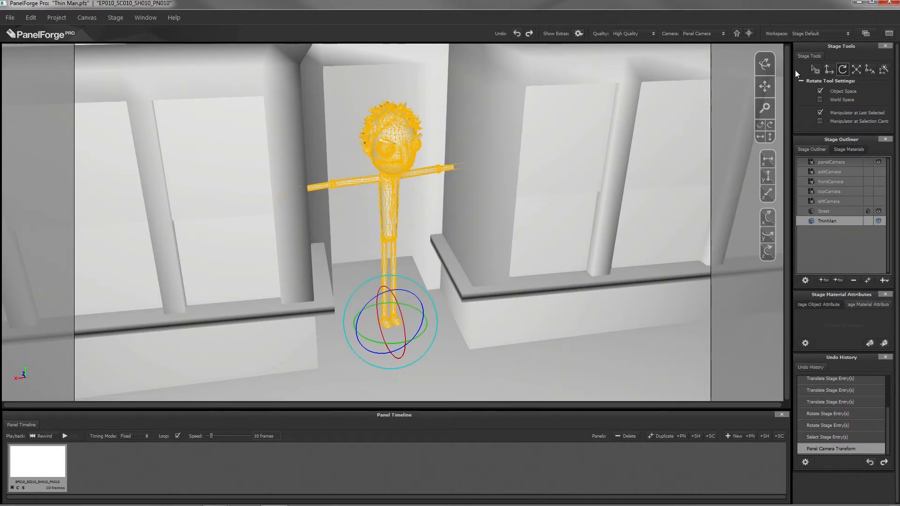
alt+right_drag(559, 176, 534, 150)
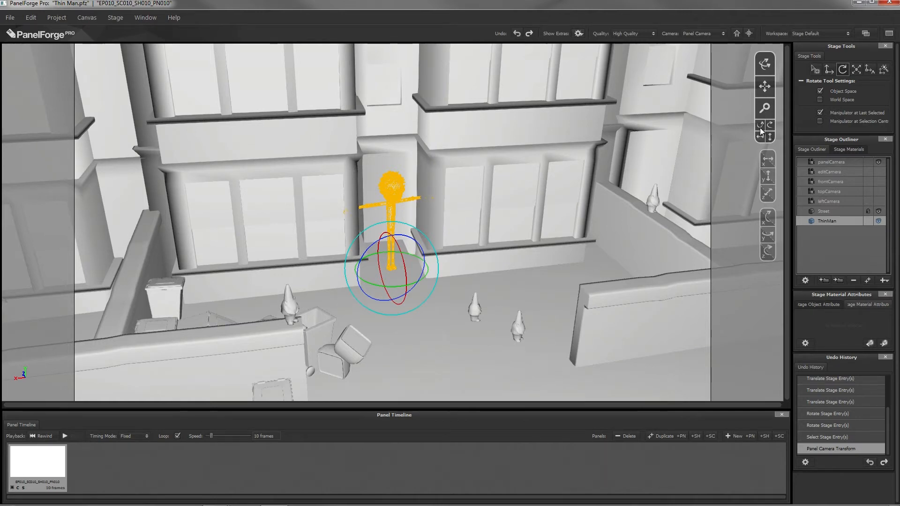
Adjust the panel camera to face the houses squarely from near street level, and move it in closer to the ThinMan and the two gnomes.
drag(760, 128, 669, 127)
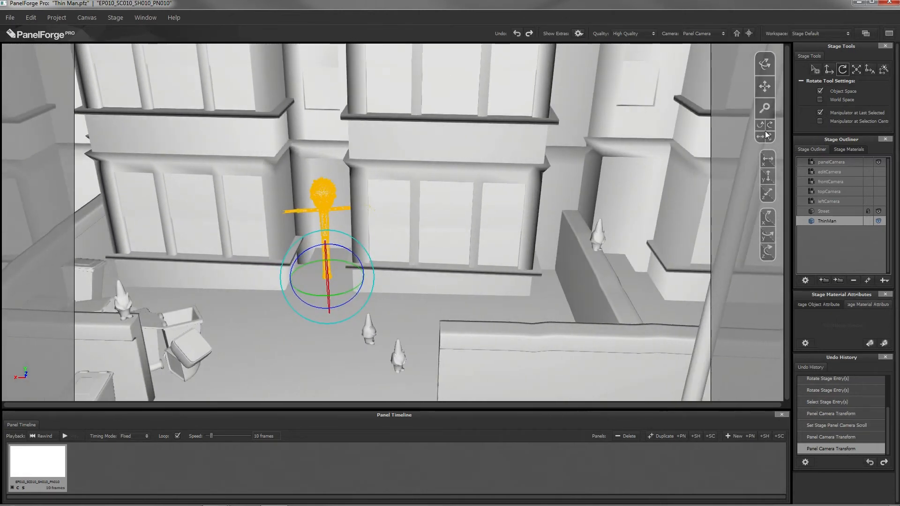
drag(766, 135, 753, 69)
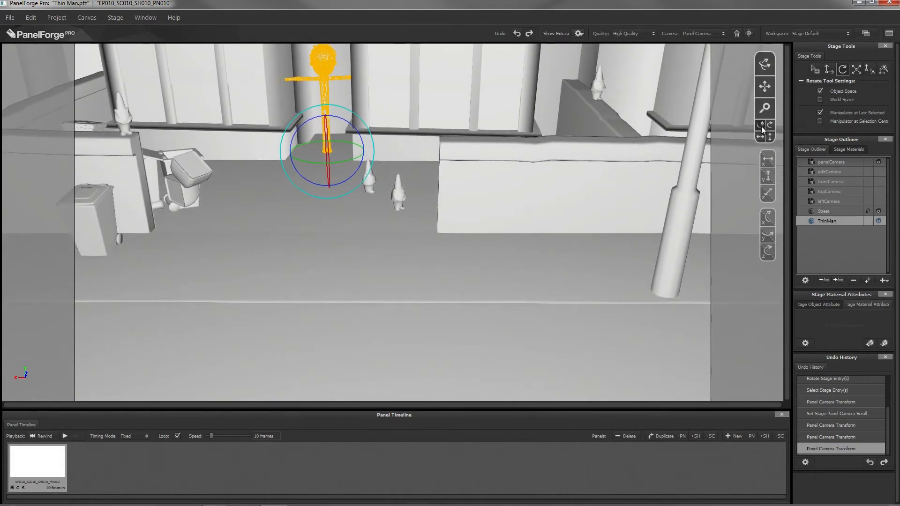
click(762, 125)
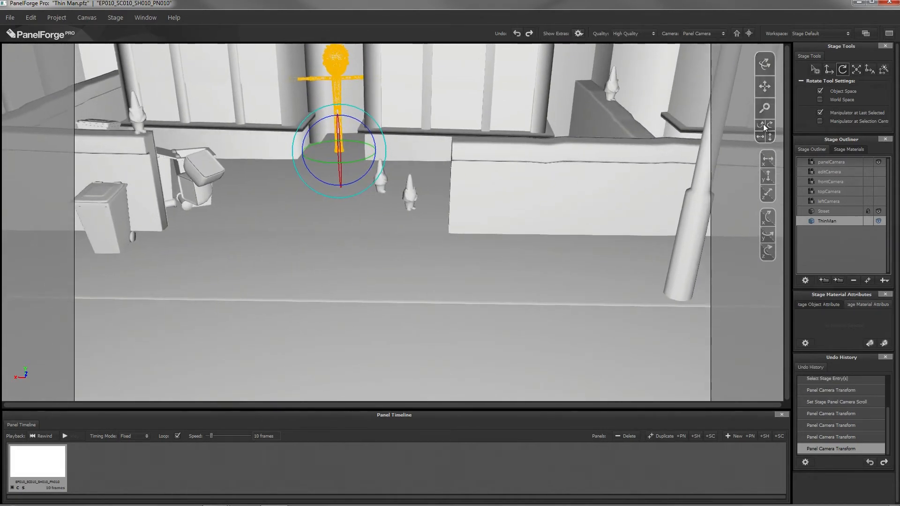
drag(772, 128, 783, 173)
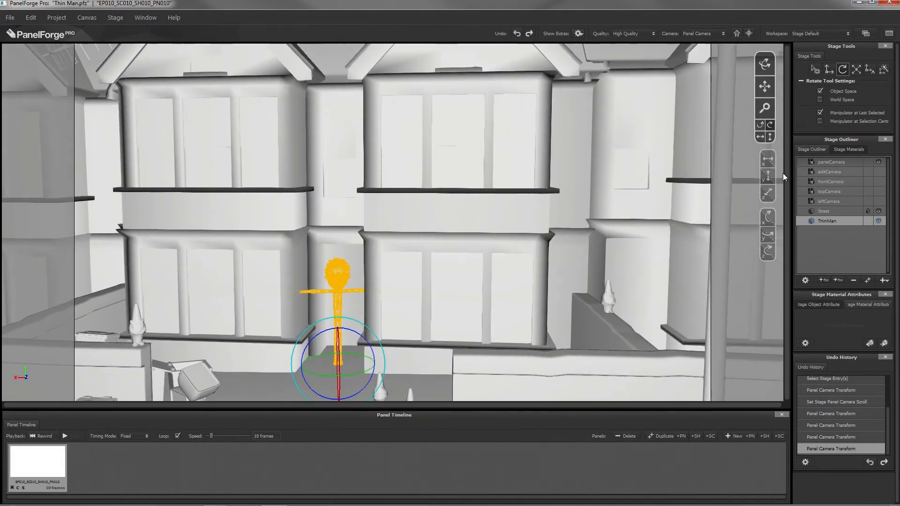
mouse_move(769, 137)
mouse_down()
mouse_move(777, 163)
mouse_move(760, 126)
mouse_move(768, 132)
mouse_up()
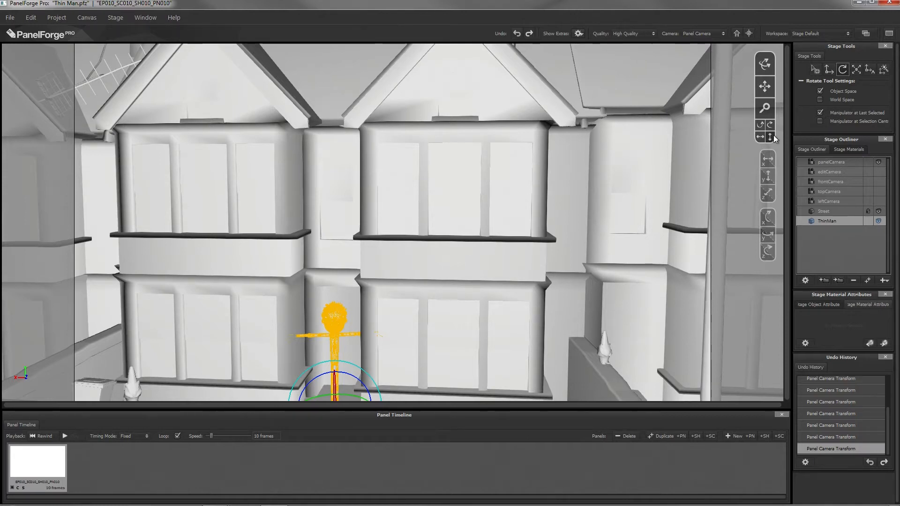
drag(772, 138, 752, 71)
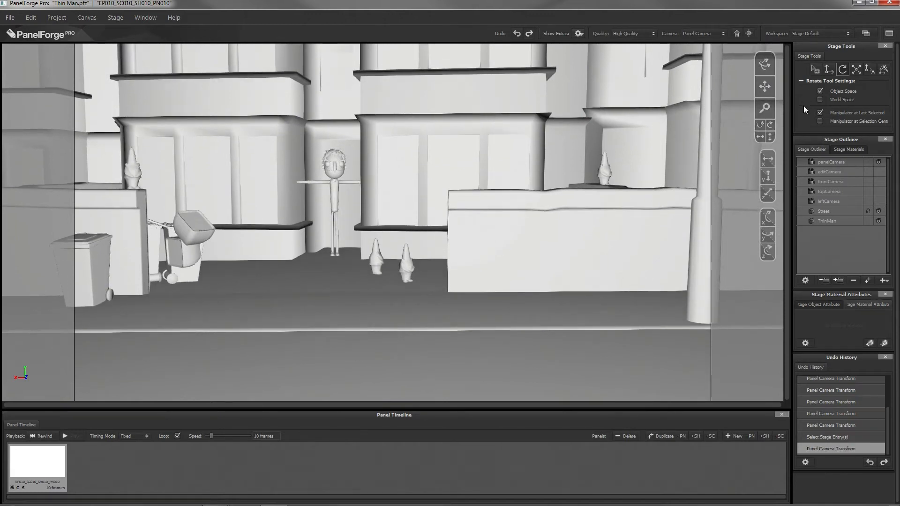
scroll(432, 206, up, 2)
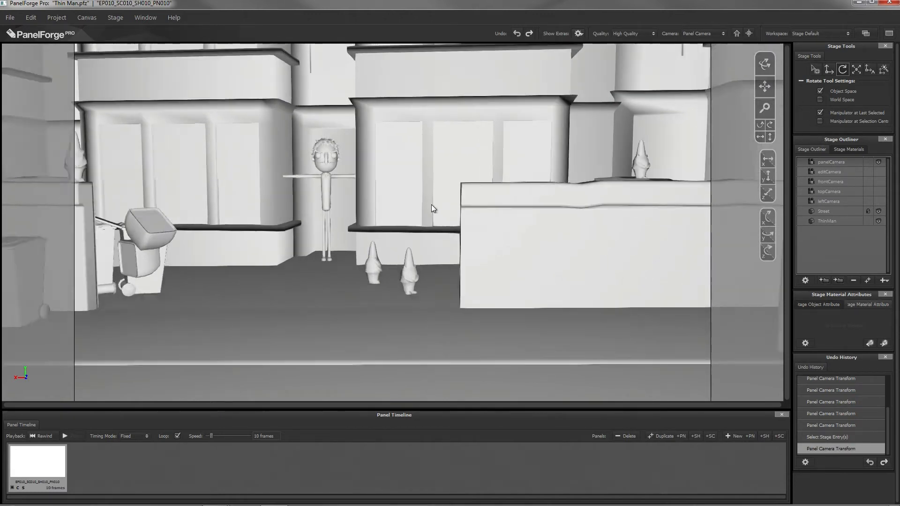
scroll(432, 206, up, 1)
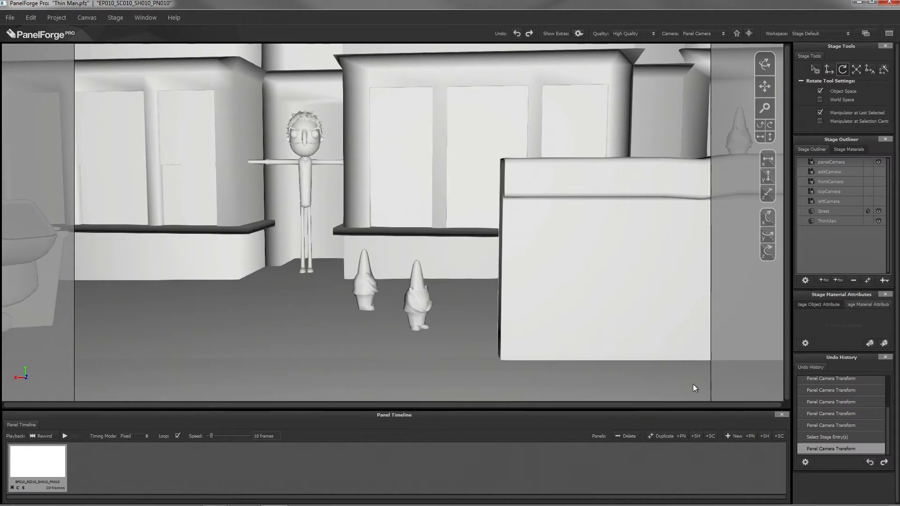
Duplicate the panel and move the ThinMan forward out of the doorway, bringing his feet just in front of the gnomes.
click(671, 437)
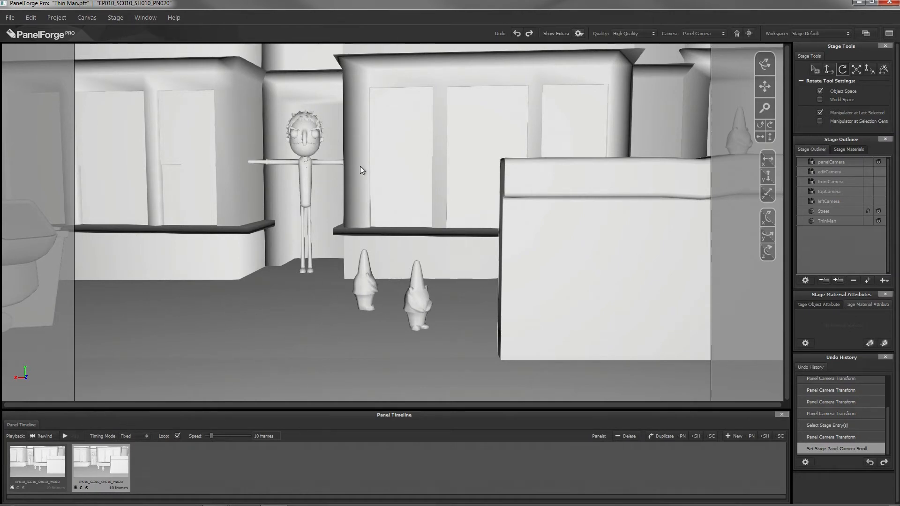
click(828, 69)
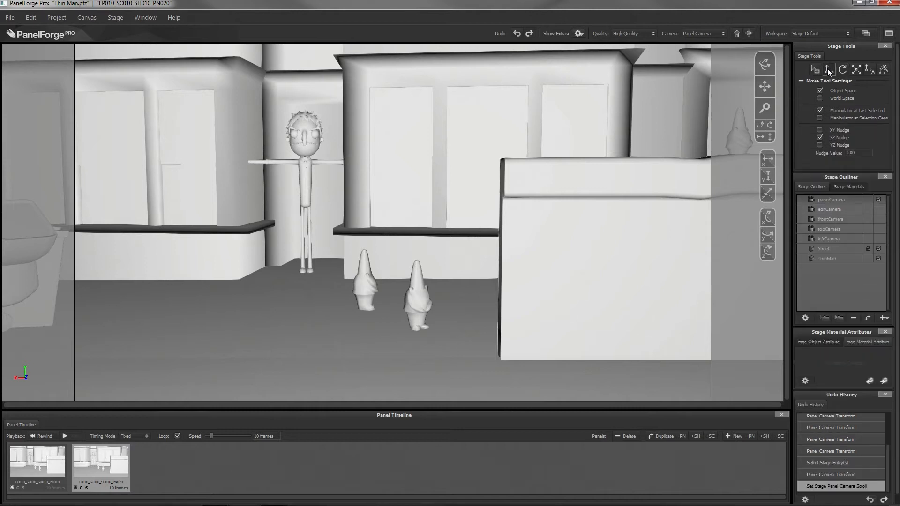
click(829, 258)
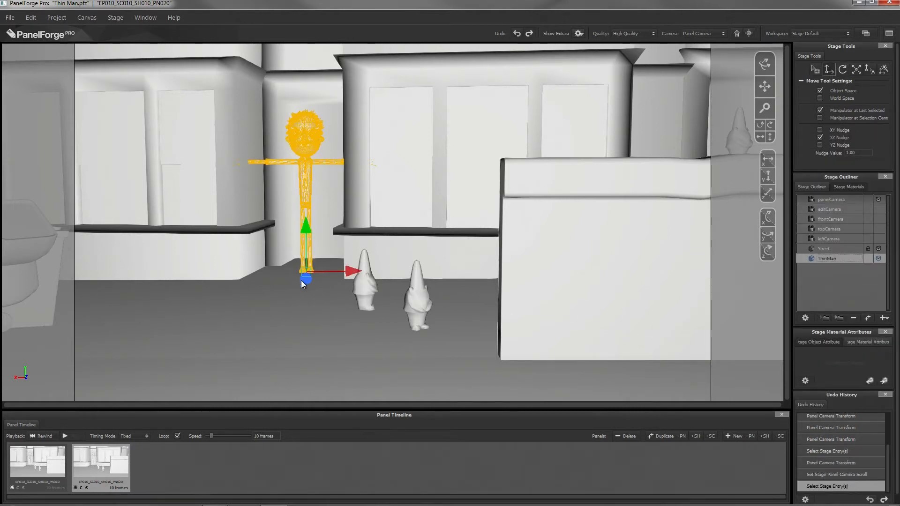
drag(303, 284, 263, 343)
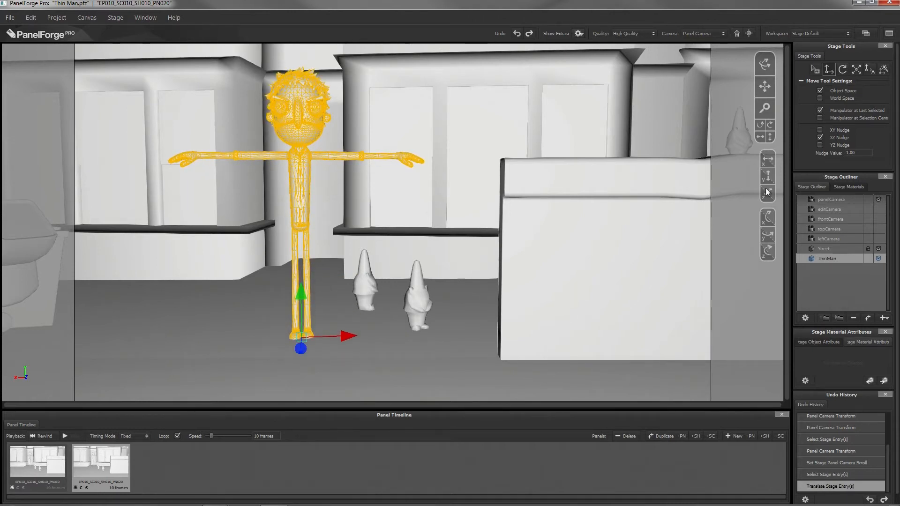
Duplicate the second panel and bring the ThinMan closer to the camera until his feet and the top of his hair leave the frame.
click(665, 436)
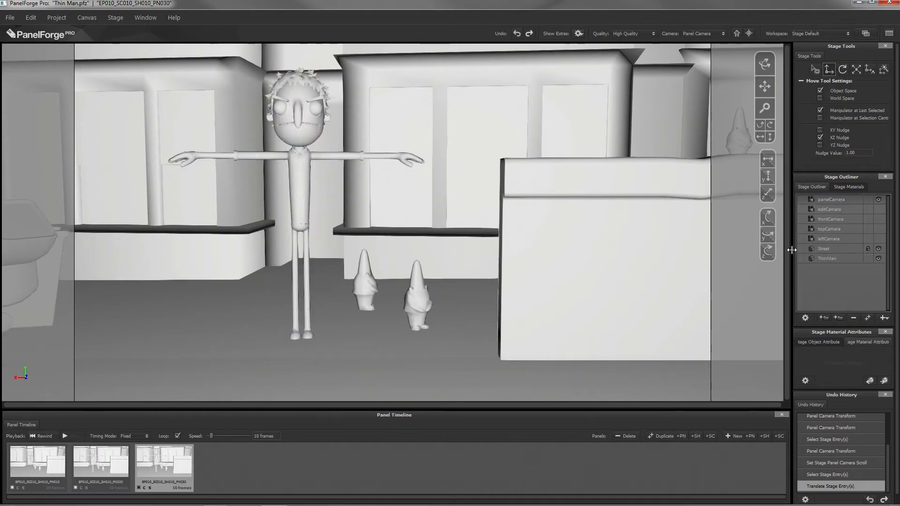
click(826, 258)
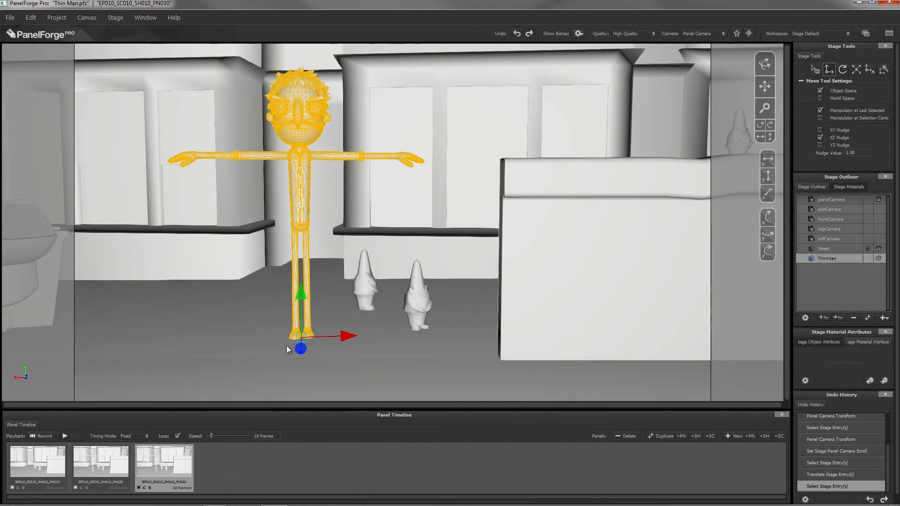
drag(300, 346, 399, 451)
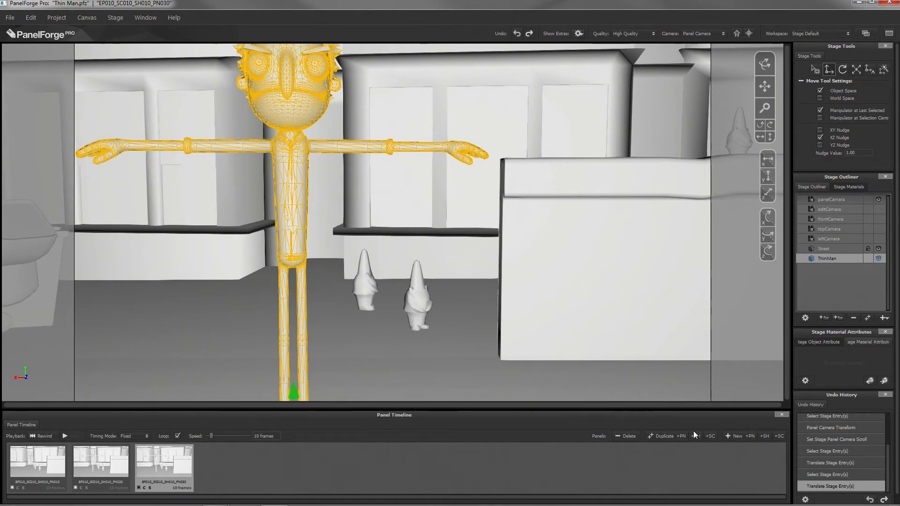
Duplicate the third panel, turn the ThinMan toward the garden wall about his vertical axis in the Editing Camera view, and return to the Panel Camera.
click(680, 437)
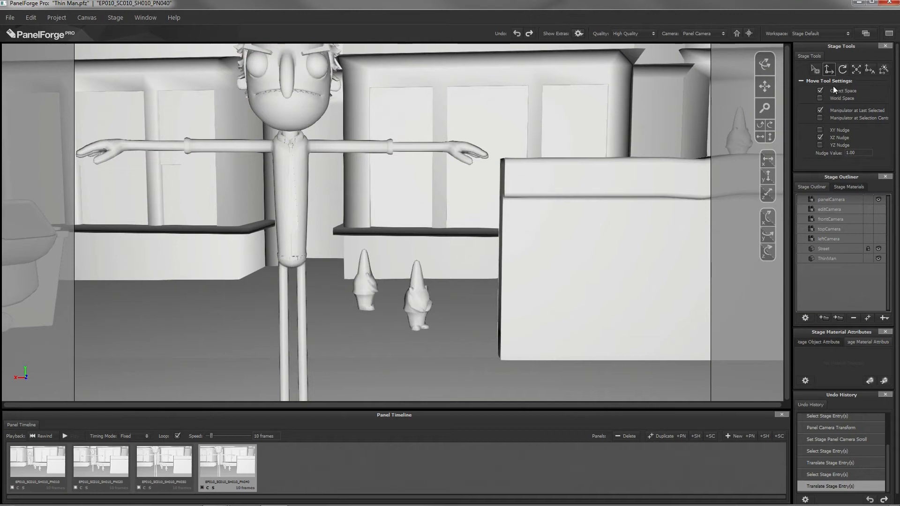
click(842, 70)
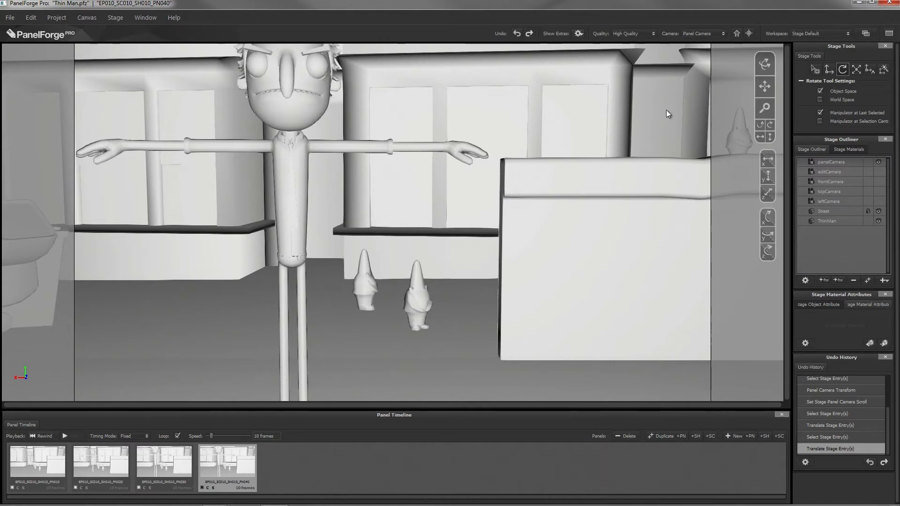
click(724, 33)
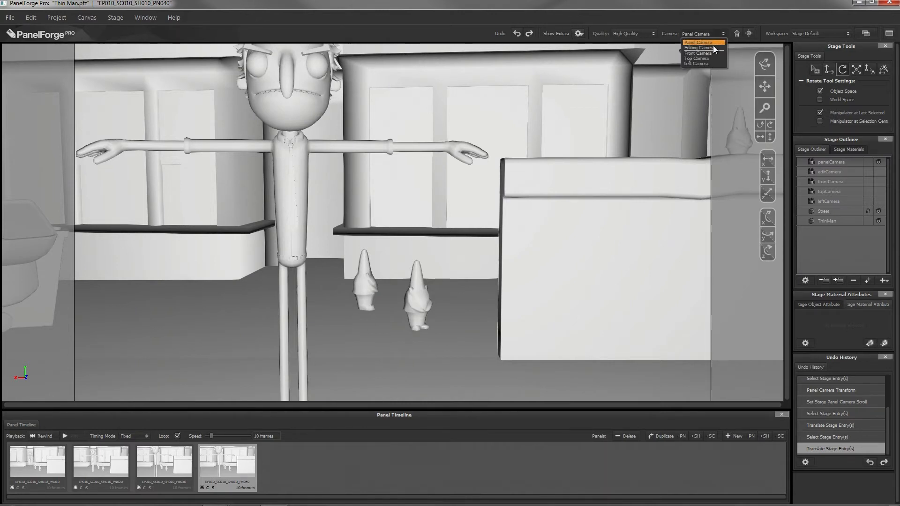
click(712, 47)
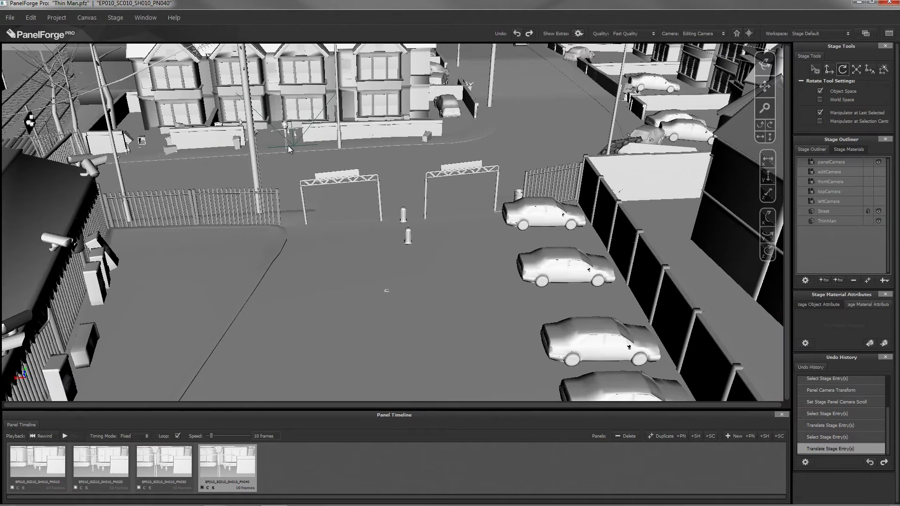
click(827, 220)
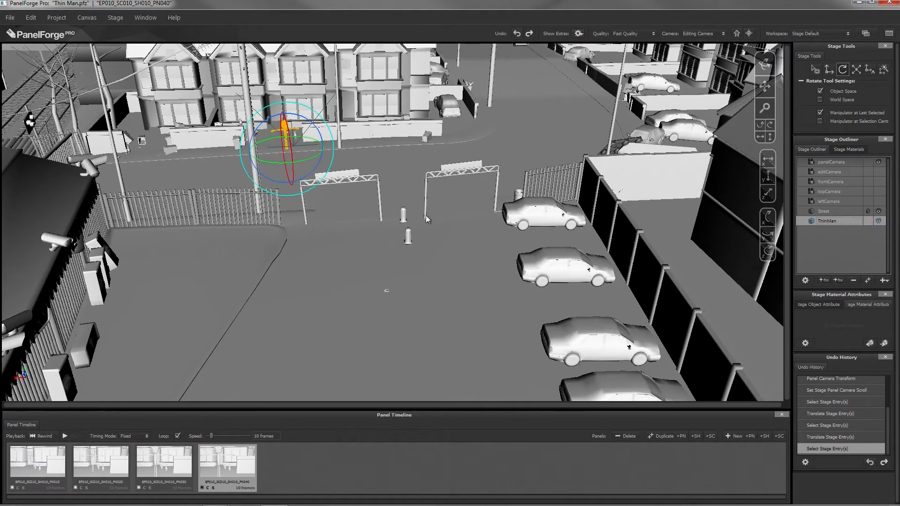
drag(310, 164, 346, 162)
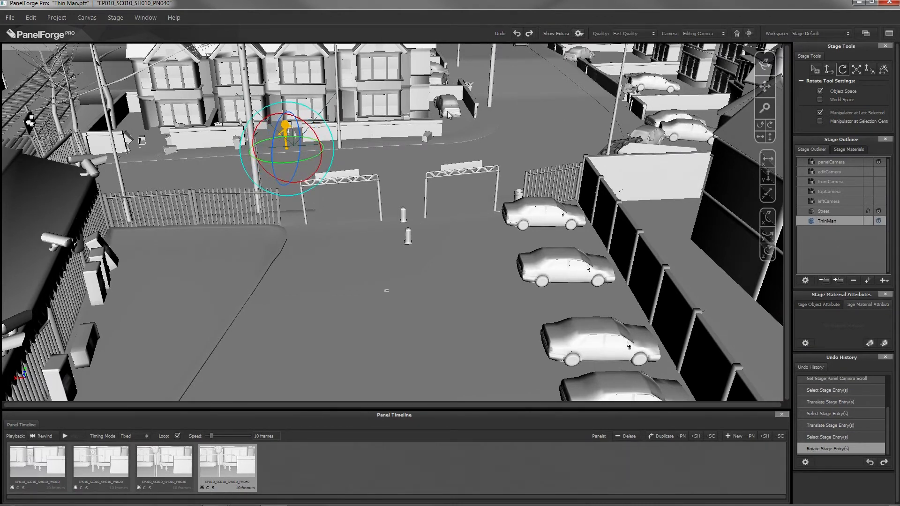
click(696, 35)
click(698, 43)
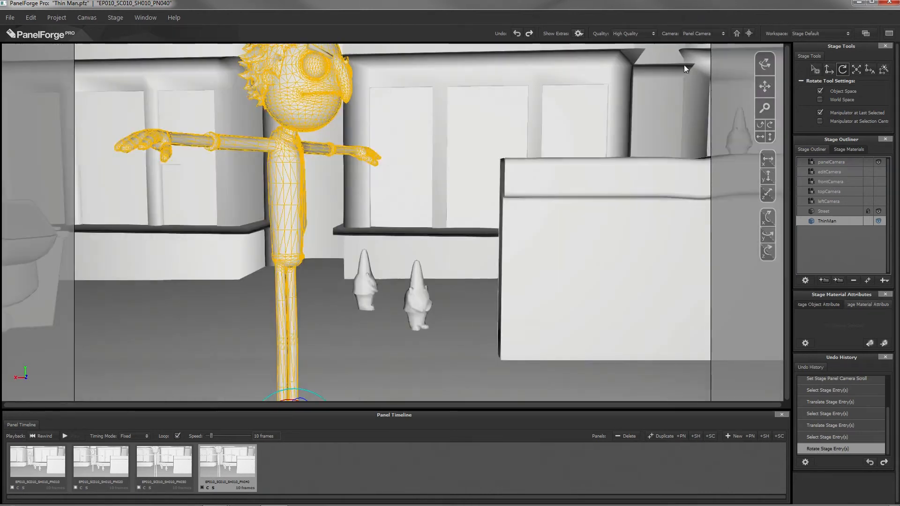
Move the ThinMan sideways past the gnomes to the near end of the garden wall.
click(827, 69)
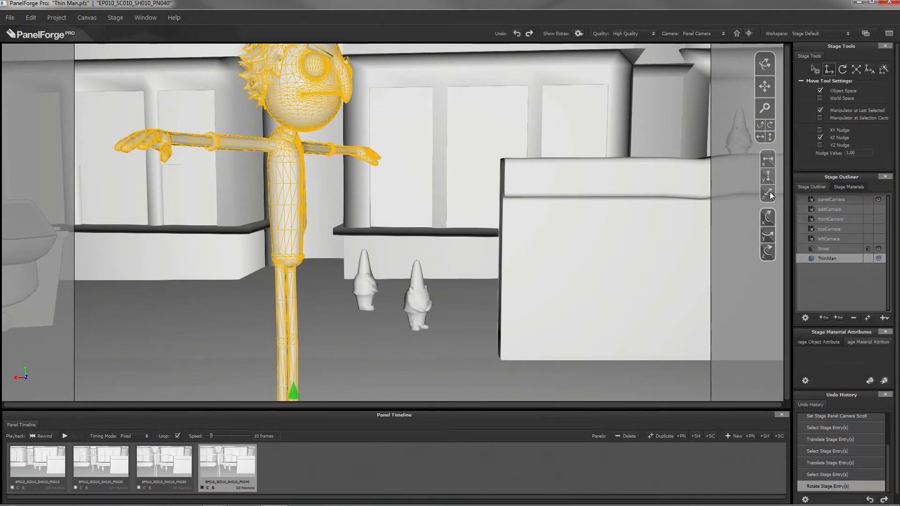
click(768, 161)
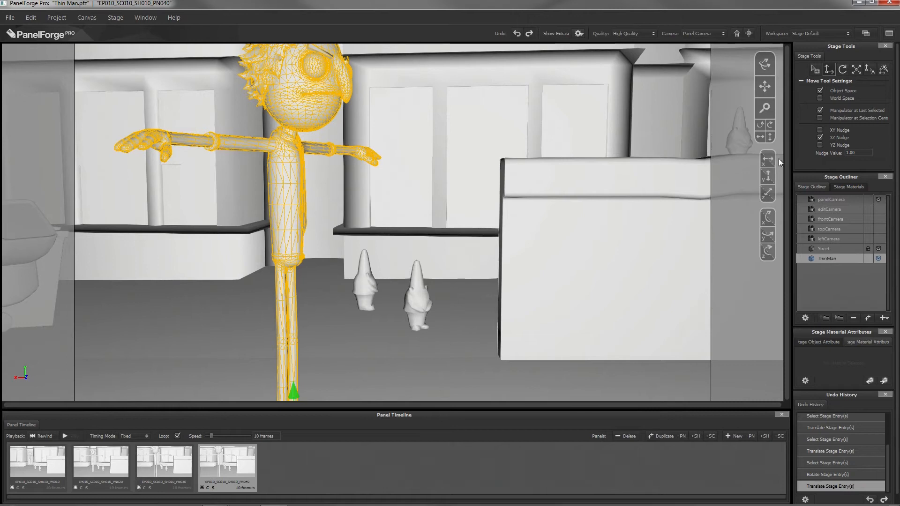
drag(764, 162, 328, 198)
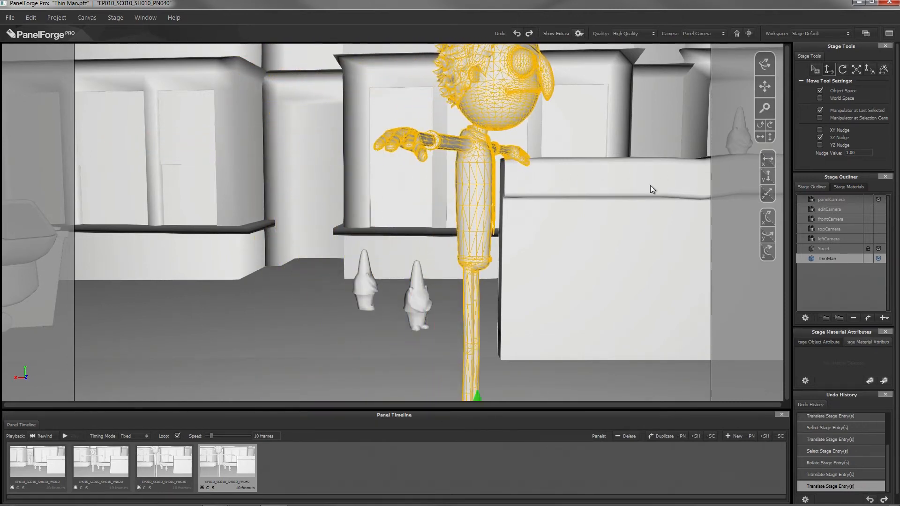
Duplicate the fourth panel and move the ThinMan further along the garden wall until his face reaches the edge of the frame.
click(666, 436)
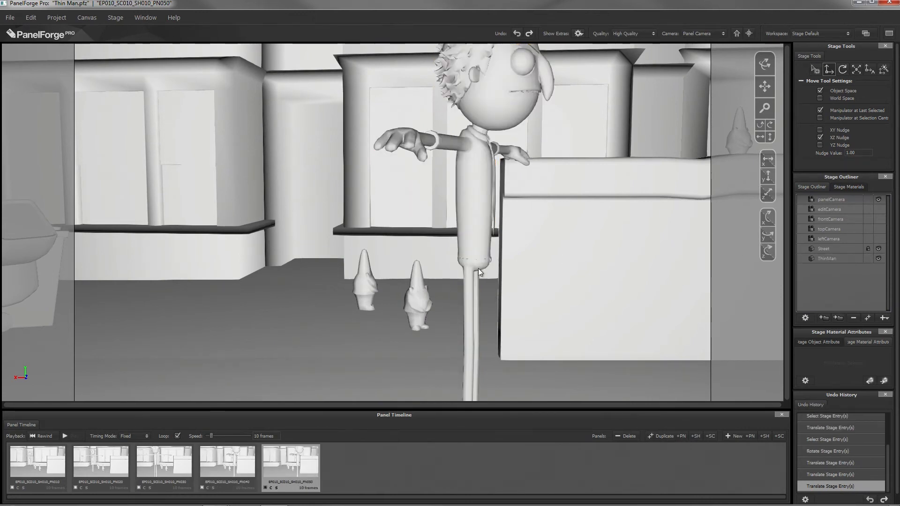
click(469, 217)
click(767, 193)
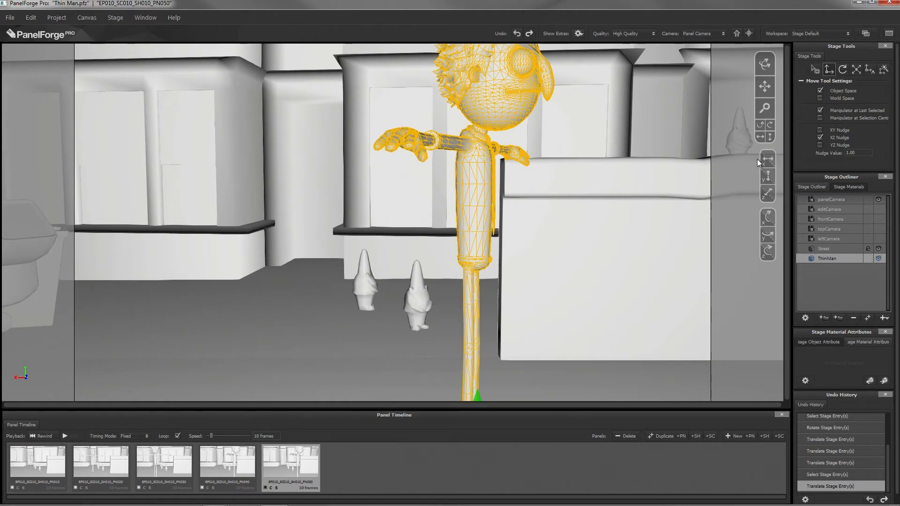
drag(763, 159, 392, 218)
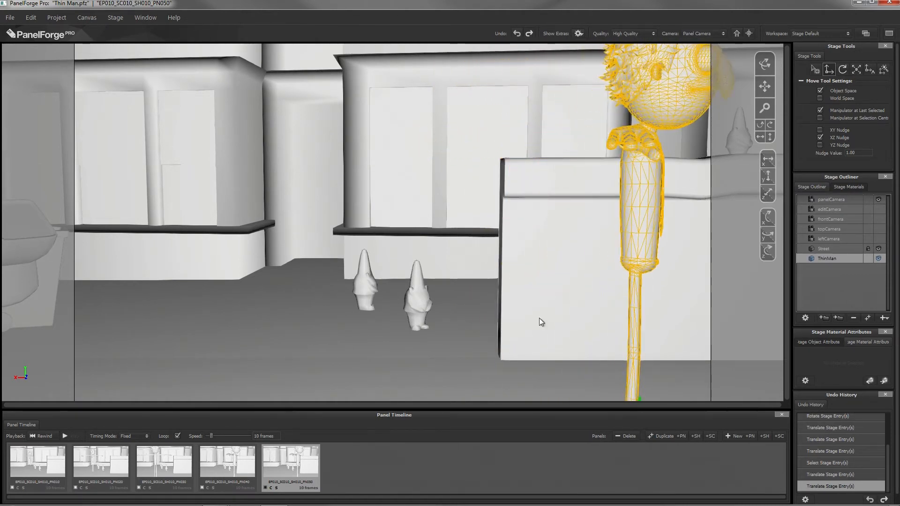
Duplicate the fifth panel and move the ThinMan sideways along the garden wall until he is completely out of frame.
click(671, 436)
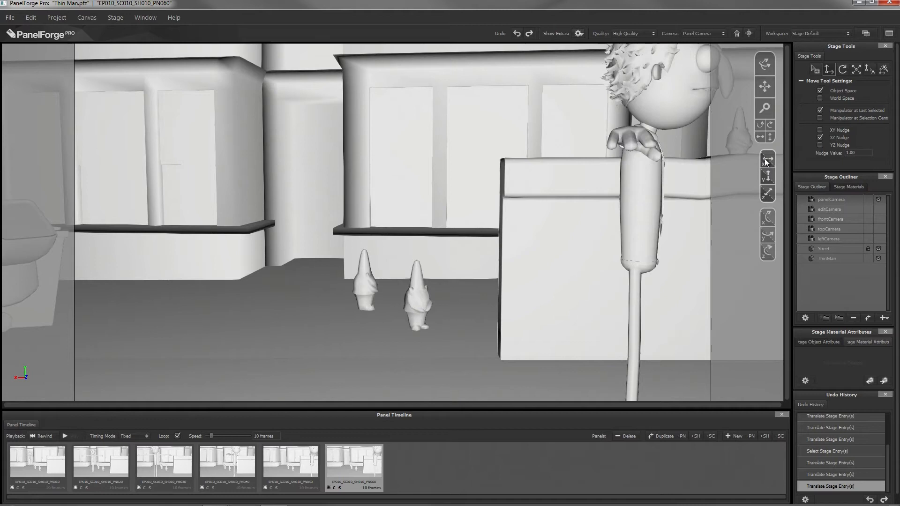
click(655, 108)
drag(762, 157, 312, 244)
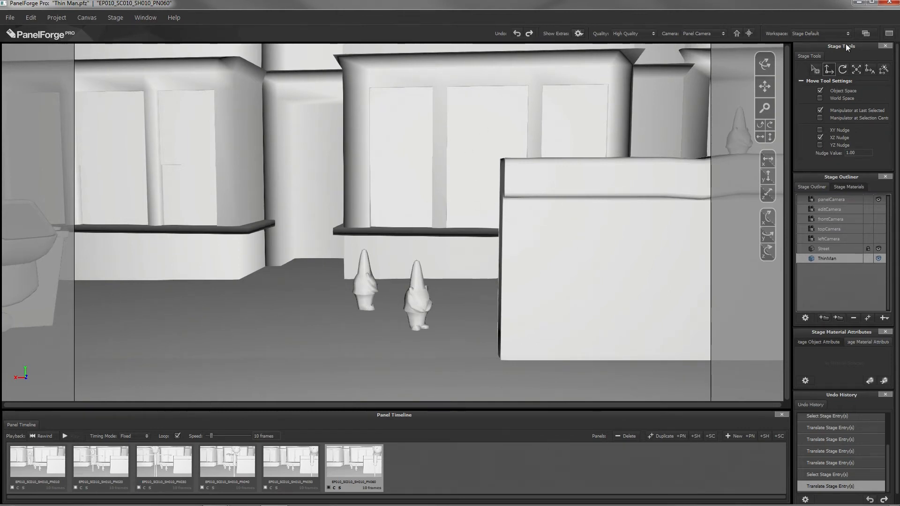
Switch to the Canvas Default workspace and go through the six panels in both directions to review the ThinMan's movement.
click(865, 33)
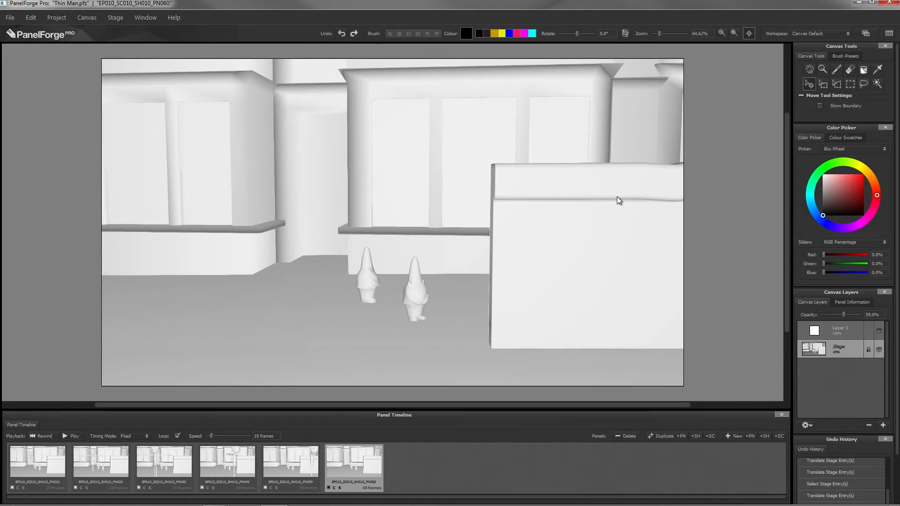
click(293, 487)
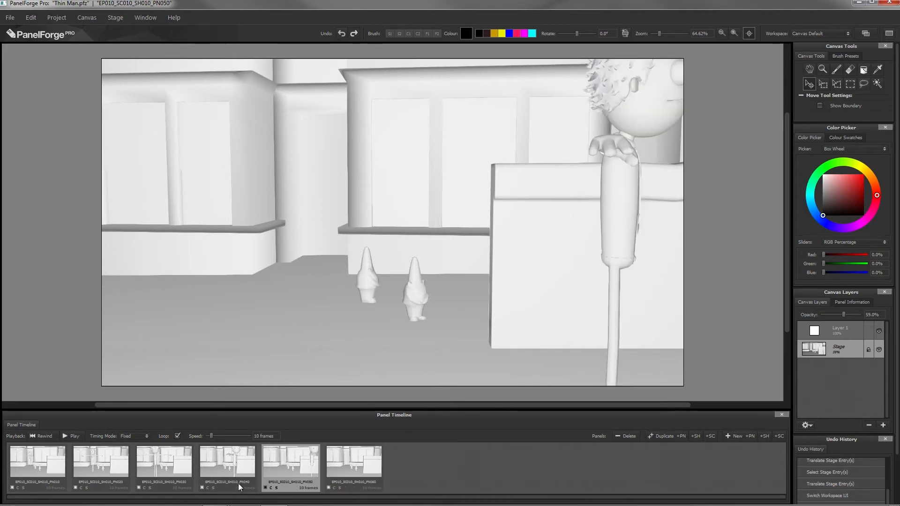
click(232, 488)
click(172, 488)
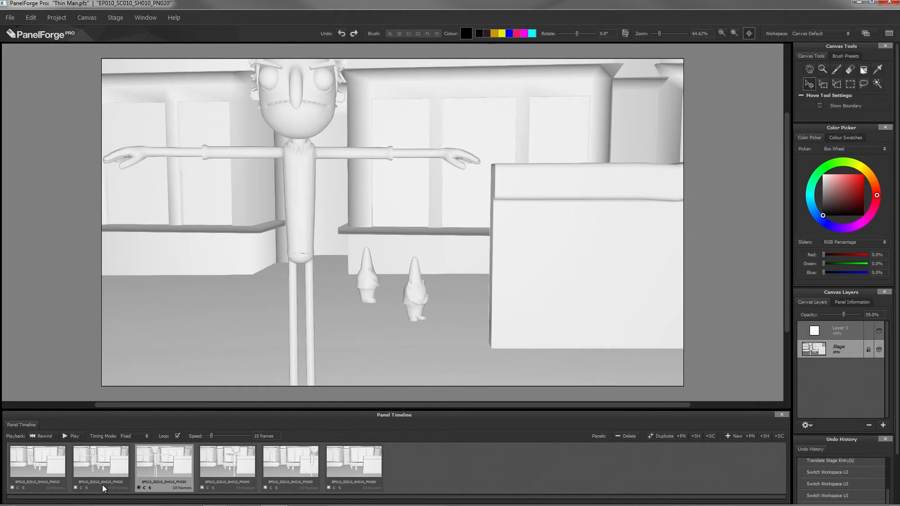
click(104, 489)
click(58, 485)
click(98, 486)
click(171, 483)
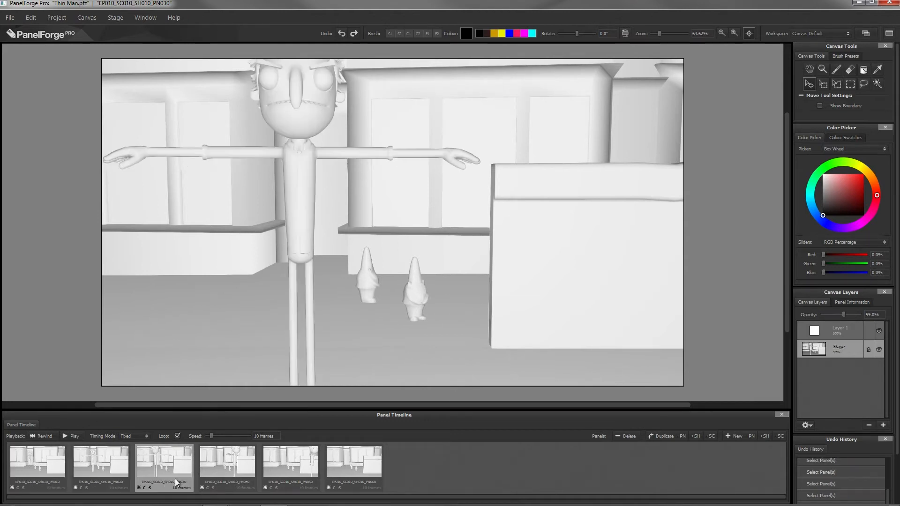
click(220, 483)
click(290, 481)
click(344, 478)
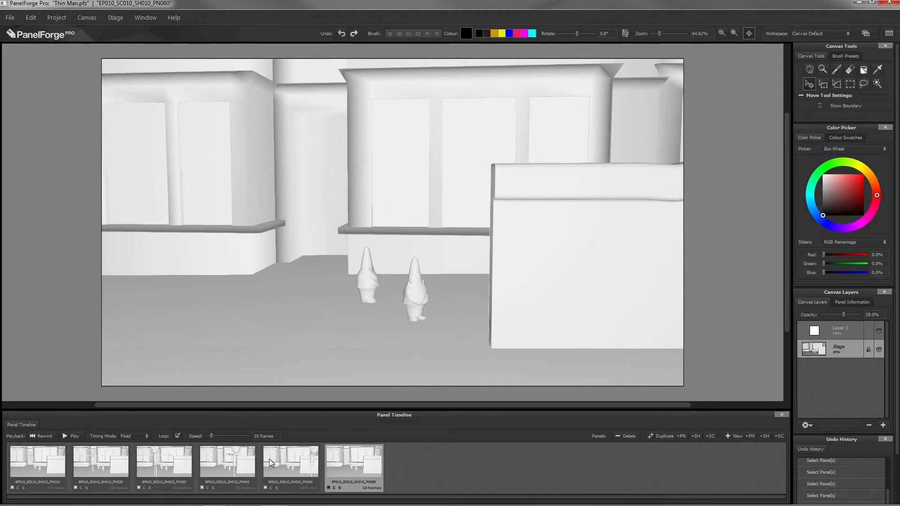
click(54, 482)
click(113, 476)
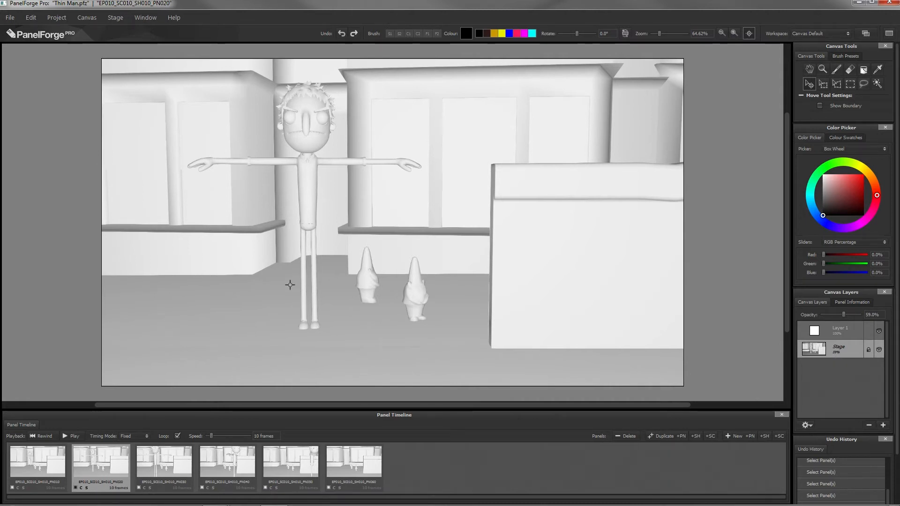
Paint a scowling, grinning face and two lowered arms over the ThinMan on Layer 1 of the first panel with the Paint Brush.
mouse_move(848, 317)
mouse_down()
mouse_move(831, 318)
mouse_move(847, 317)
mouse_up()
click(837, 334)
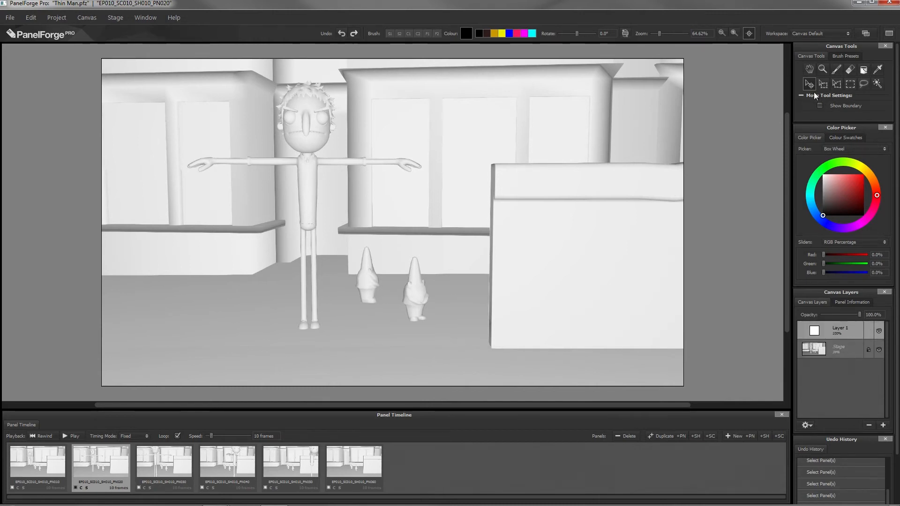
click(836, 69)
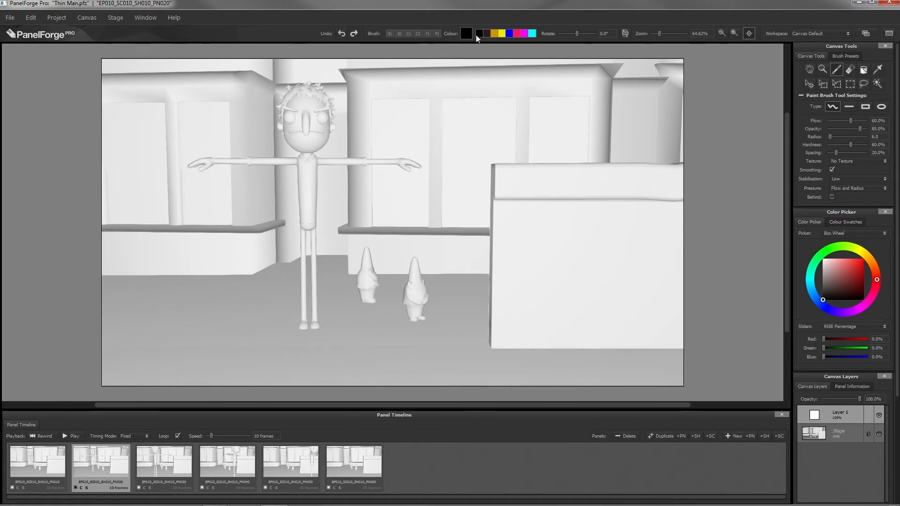
click(25, 488)
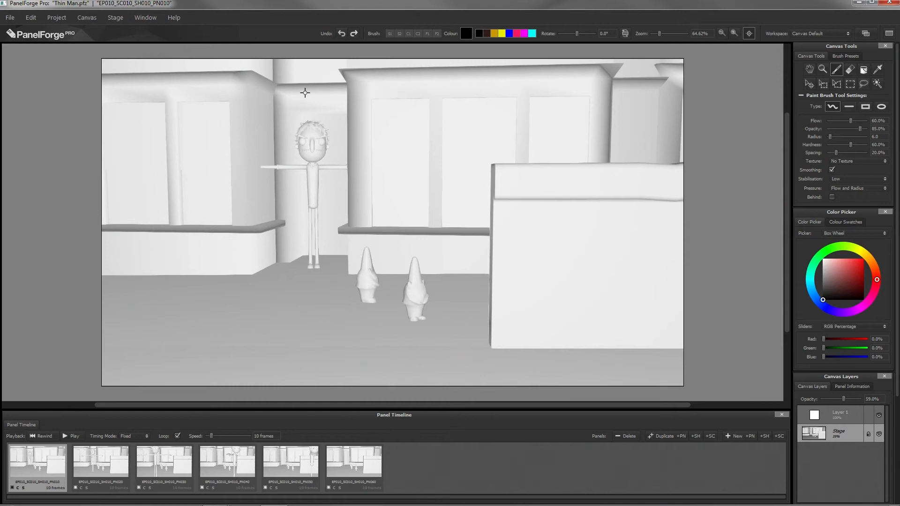
click(839, 418)
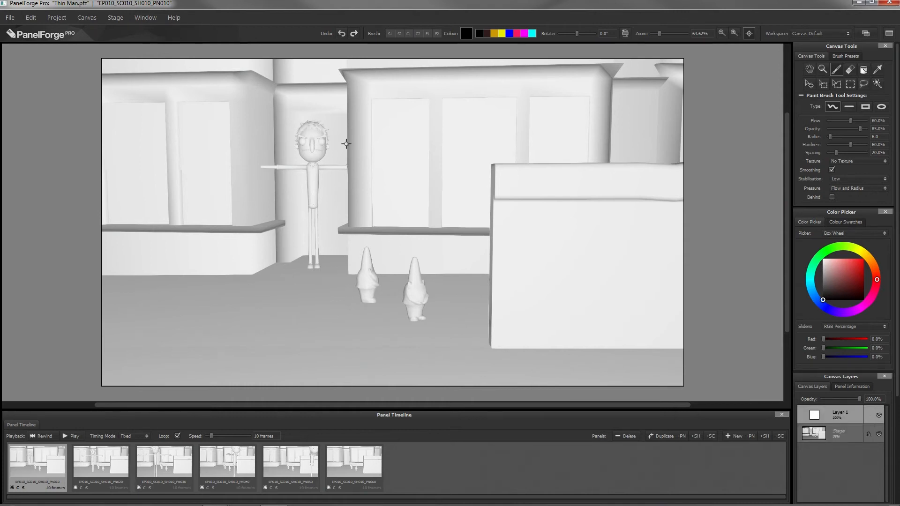
mouse_move(315, 141)
mouse_down()
mouse_move(324, 135)
mouse_move(302, 139)
mouse_move(334, 181)
mouse_move(329, 202)
mouse_move(341, 188)
mouse_move(332, 200)
mouse_up()
mouse_move(302, 167)
mouse_down()
mouse_move(284, 202)
mouse_move(294, 188)
mouse_move(294, 206)
mouse_move(285, 200)
mouse_up()
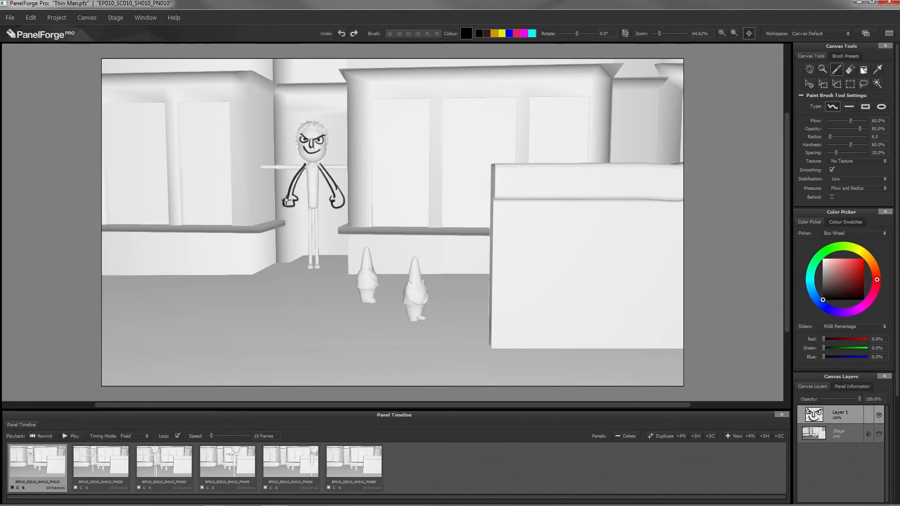
Paint the ThinMan's torso, walking legs with shoes and spiky hair on the first panel.
drag(307, 165, 299, 251)
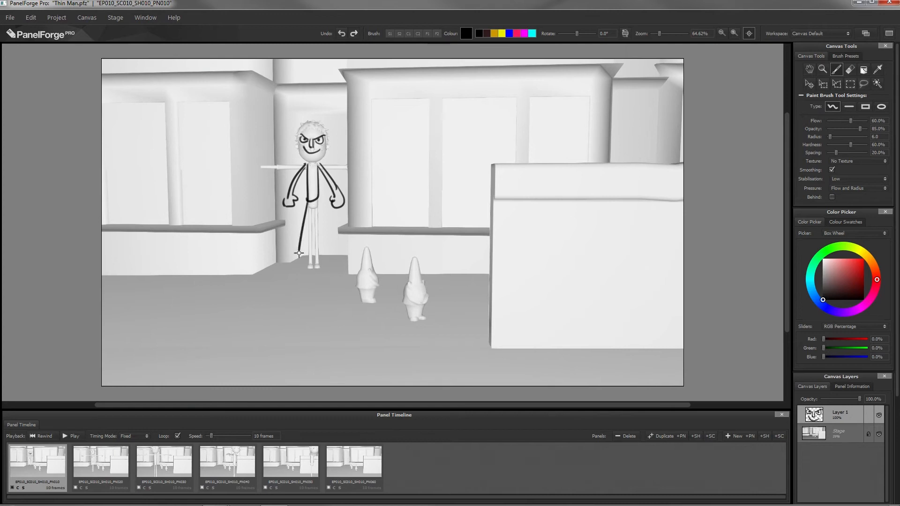
mouse_move(317, 201)
mouse_down()
mouse_move(313, 252)
mouse_move(293, 258)
mouse_move(328, 254)
mouse_move(298, 257)
mouse_up()
drag(313, 202, 309, 253)
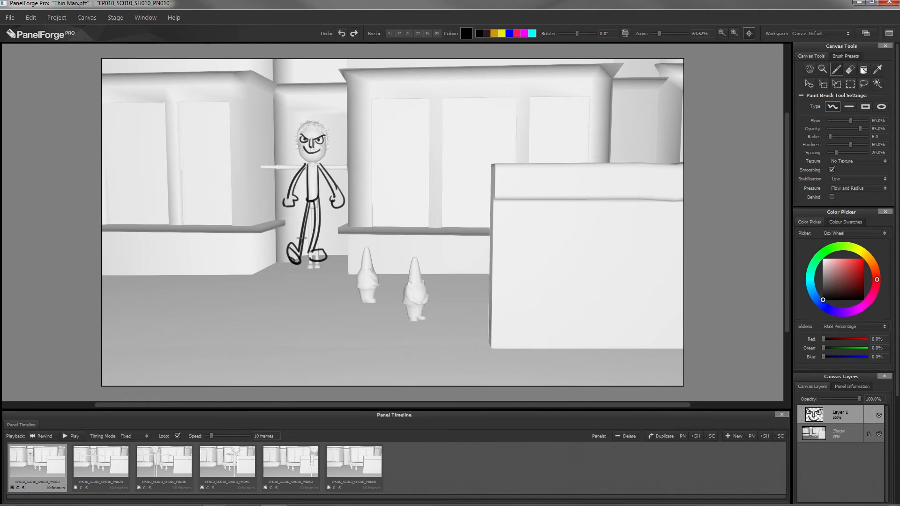
mouse_move(298, 130)
mouse_down()
mouse_move(309, 120)
mouse_move(325, 122)
mouse_up()
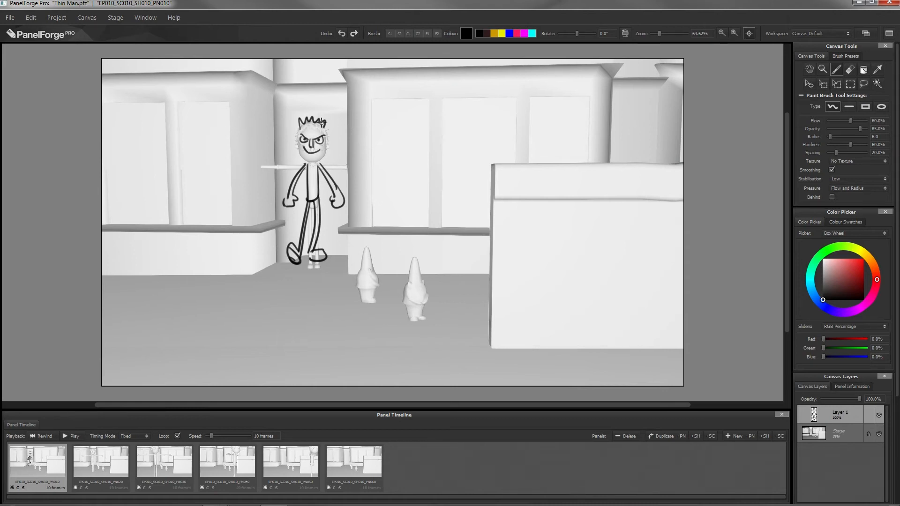
Copy the first panel's Layer 1 drawing onto the second panel and open that panel.
click(101, 485)
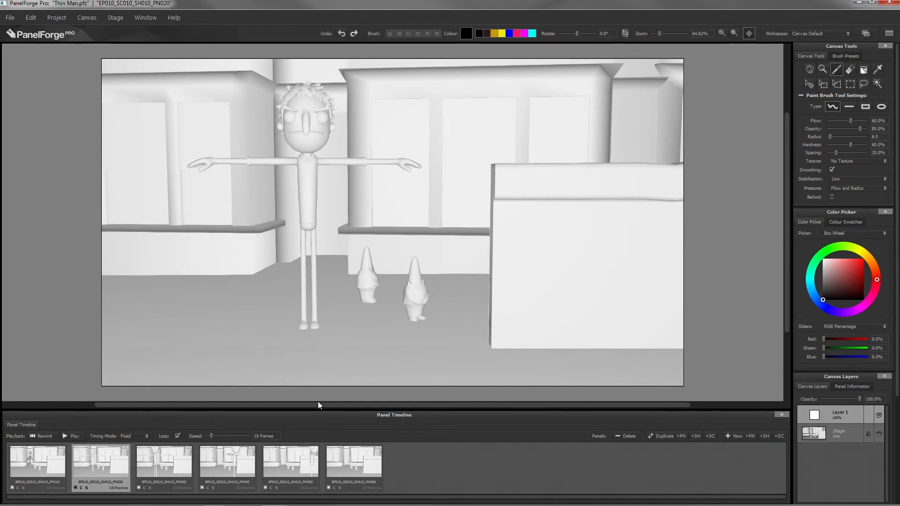
click(45, 489)
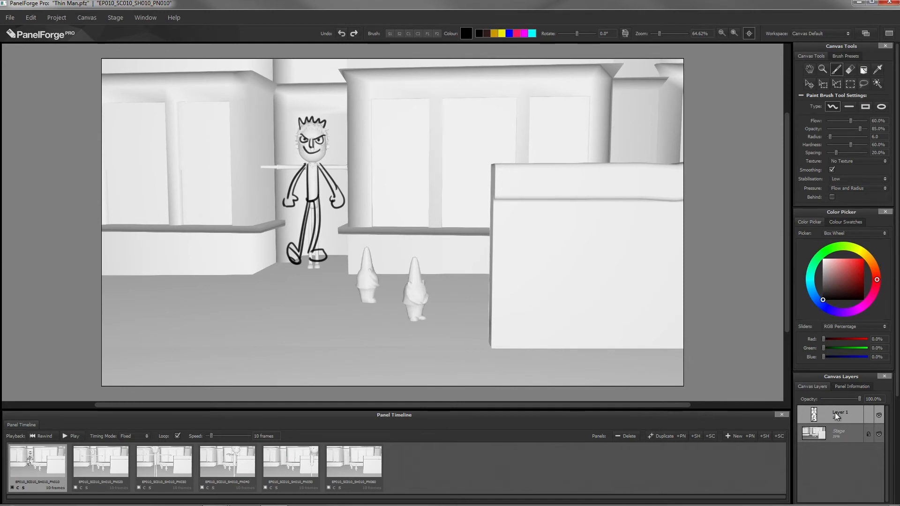
mouse_move(843, 417)
mouse_down()
mouse_move(206, 419)
mouse_move(94, 452)
mouse_move(88, 475)
mouse_up()
click(99, 490)
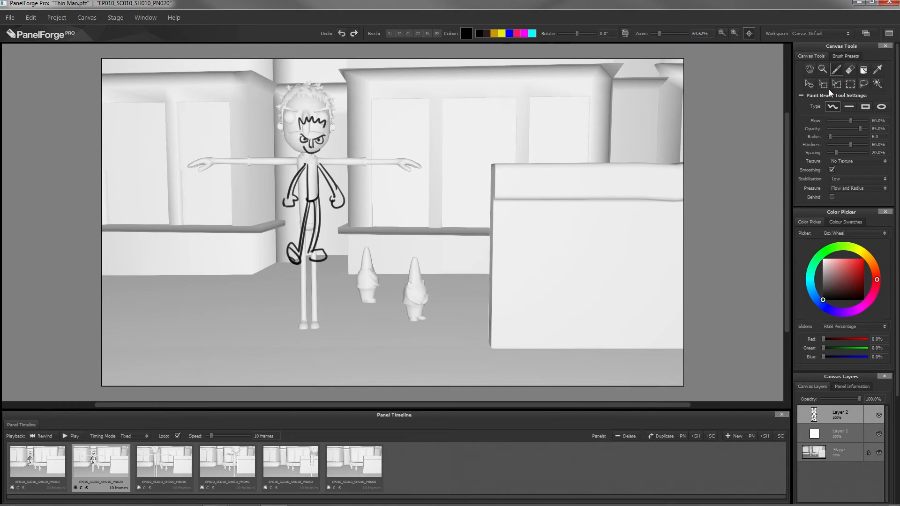
Enlarge and reposition the copied drawing with Free Transform to fit the second panel's ThinMan, and apply the transform.
click(824, 84)
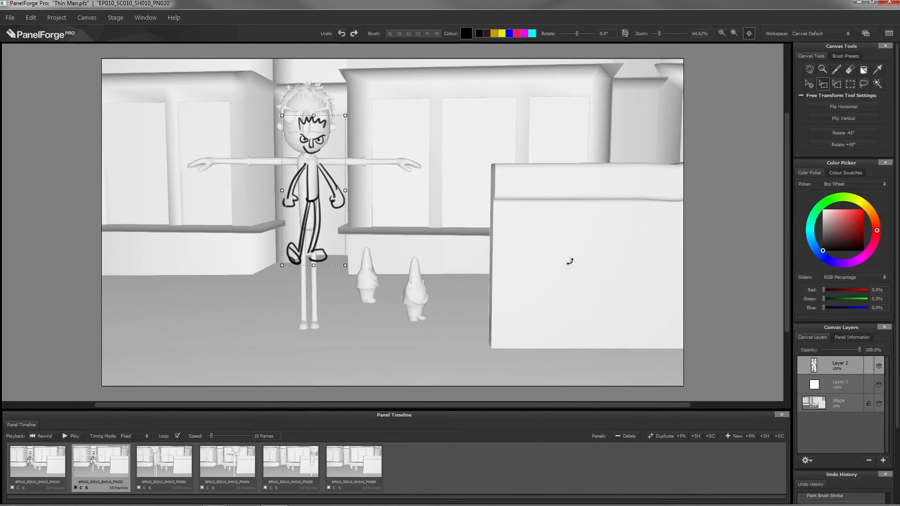
mouse_move(280, 114)
mouse_down()
mouse_move(220, 45)
mouse_move(228, 40)
mouse_up()
drag(274, 156, 305, 234)
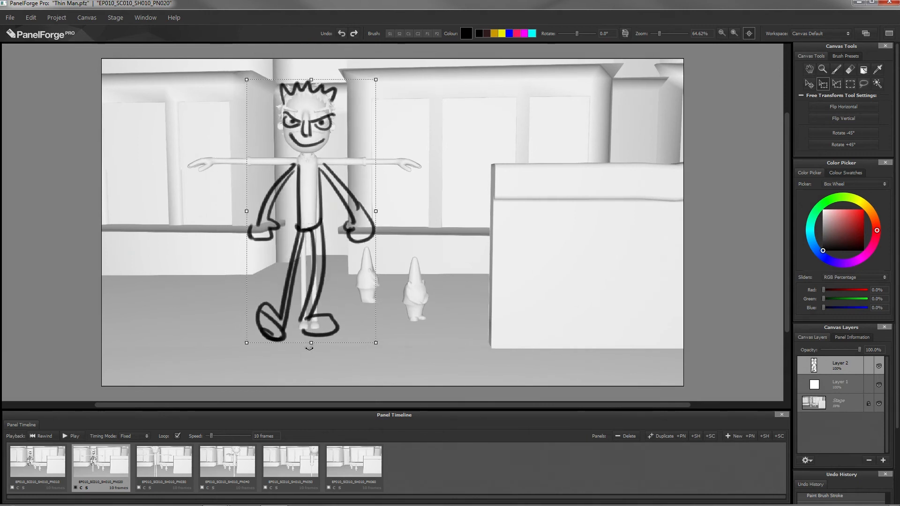
click(160, 490)
click(436, 266)
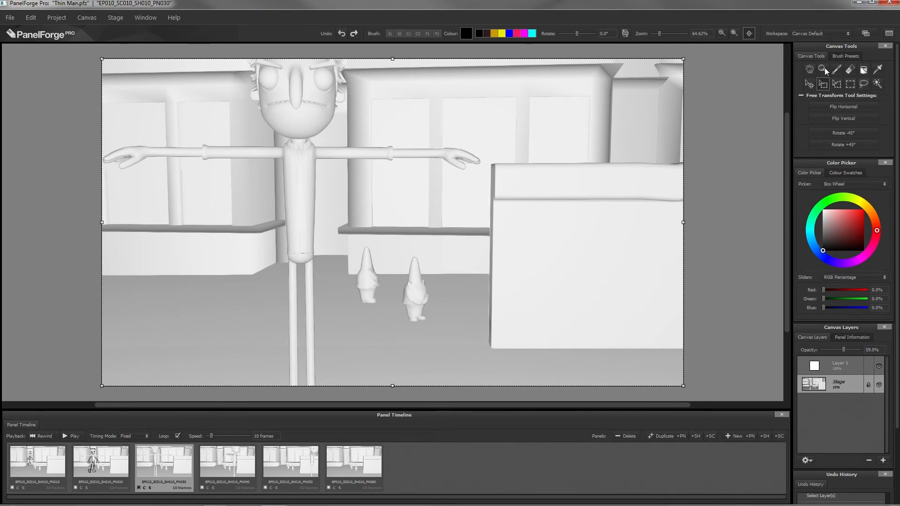
Paint a smirking, sideways-glancing face with ear and jaw over the ThinMan's head on Layer 1 of the third panel.
click(836, 69)
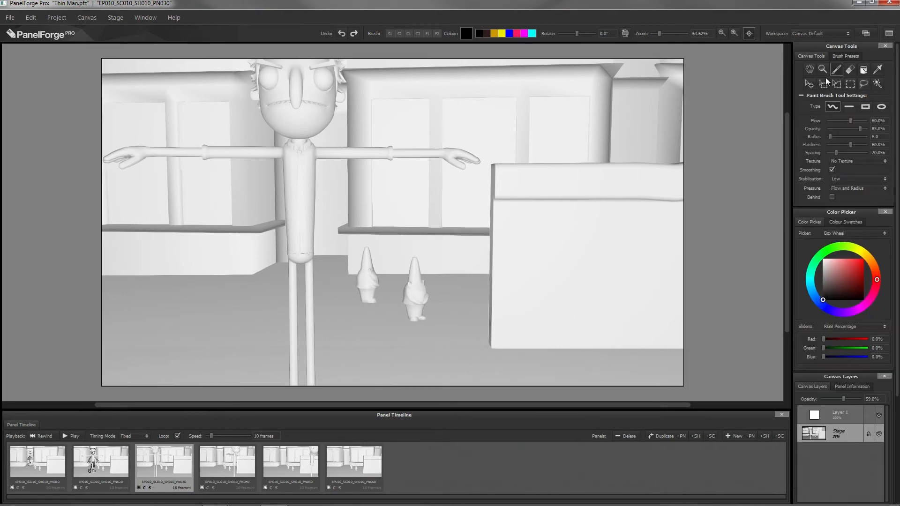
click(831, 417)
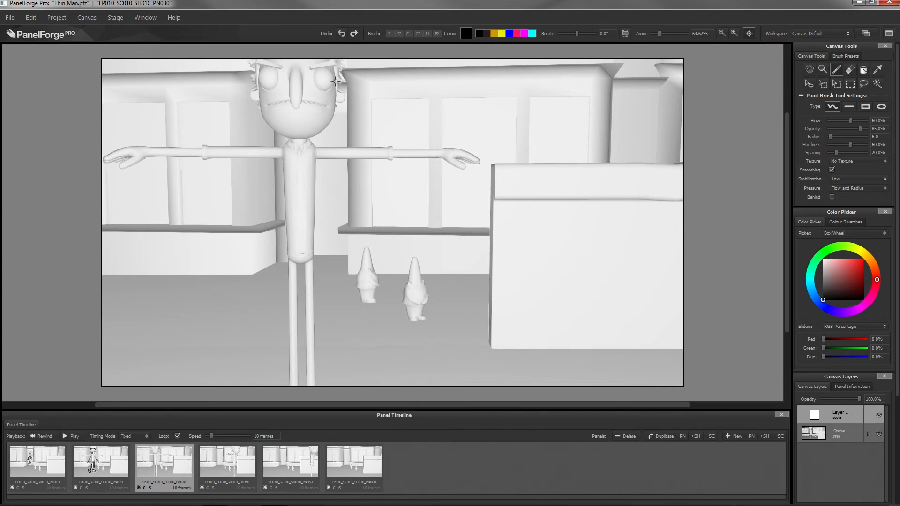
drag(335, 59, 327, 129)
mouse_move(323, 75)
mouse_down()
mouse_move(333, 64)
mouse_move(322, 88)
mouse_move(333, 81)
mouse_up()
mouse_move(267, 61)
mouse_down()
mouse_move(302, 79)
mouse_move(299, 102)
mouse_move(270, 100)
mouse_up()
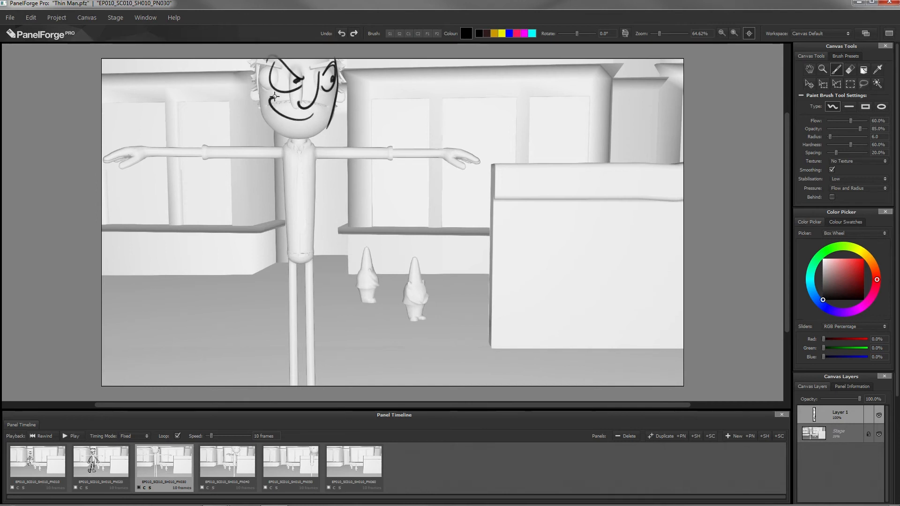
drag(256, 58, 256, 93)
drag(331, 117, 292, 137)
Paint both sides of the torso and the bent arm beside the ThinMan's body on the third panel.
mouse_move(256, 104)
mouse_down()
mouse_move(291, 133)
mouse_move(258, 237)
mouse_up()
drag(307, 141, 310, 240)
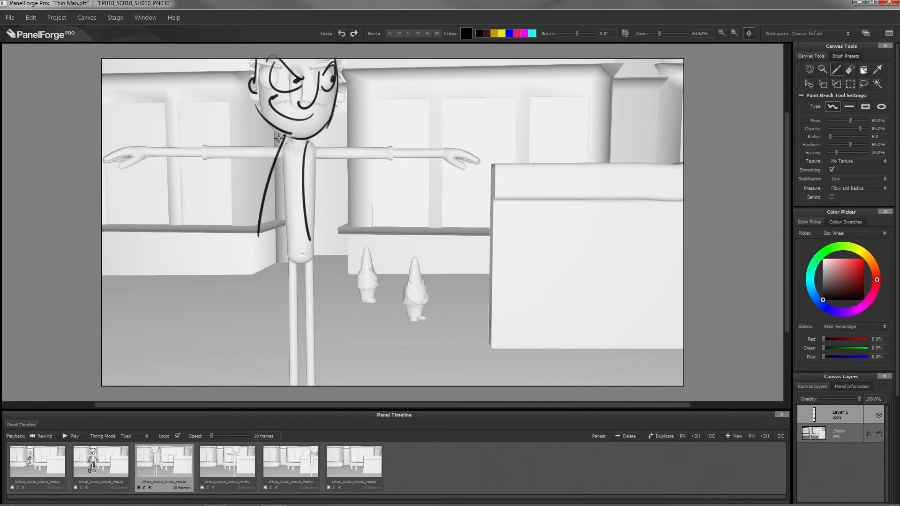
drag(283, 136, 204, 238)
mouse_move(270, 161)
mouse_down()
mouse_move(206, 283)
mouse_move(203, 240)
mouse_up()
Paint the crossed walking legs and the second arm, on the gnomes' side, on the third panel.
mouse_move(309, 247)
mouse_down()
mouse_move(259, 242)
mouse_move(317, 385)
mouse_up()
drag(248, 273, 297, 385)
drag(309, 253, 286, 316)
drag(291, 265, 278, 288)
drag(266, 323, 248, 386)
drag(277, 335, 267, 391)
drag(308, 147, 366, 264)
drag(306, 169, 338, 234)
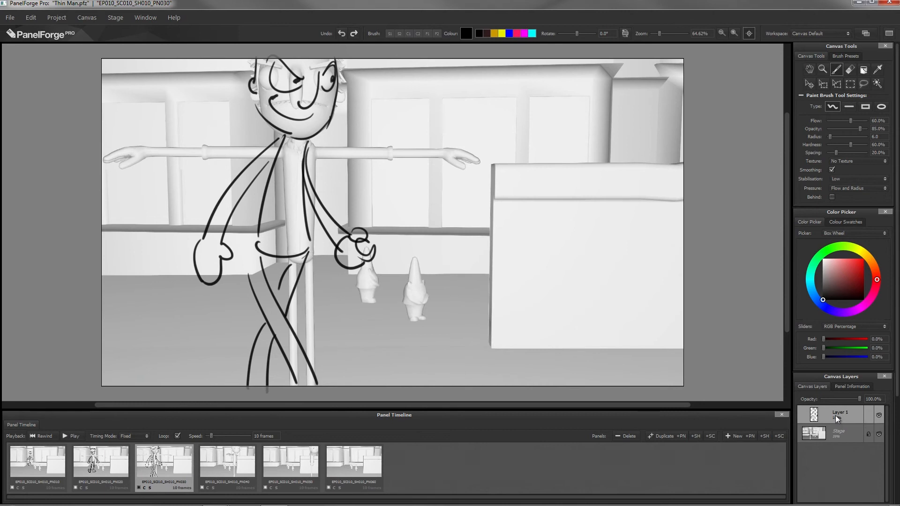
Copy the third panel's Layer 1 drawing to the fourth panel and shift it sideways over the ThinMan with Free Transform.
mouse_move(836, 419)
mouse_down()
mouse_move(345, 414)
mouse_move(216, 473)
mouse_up()
click(225, 489)
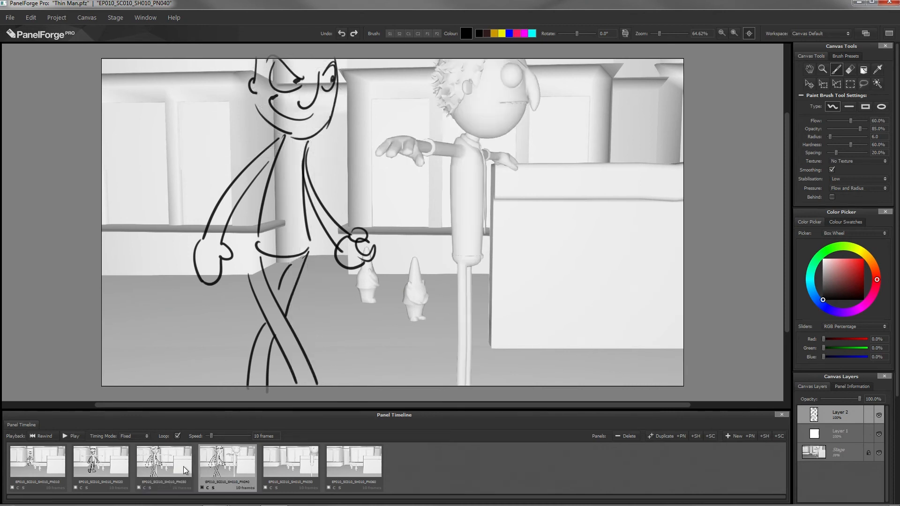
click(825, 86)
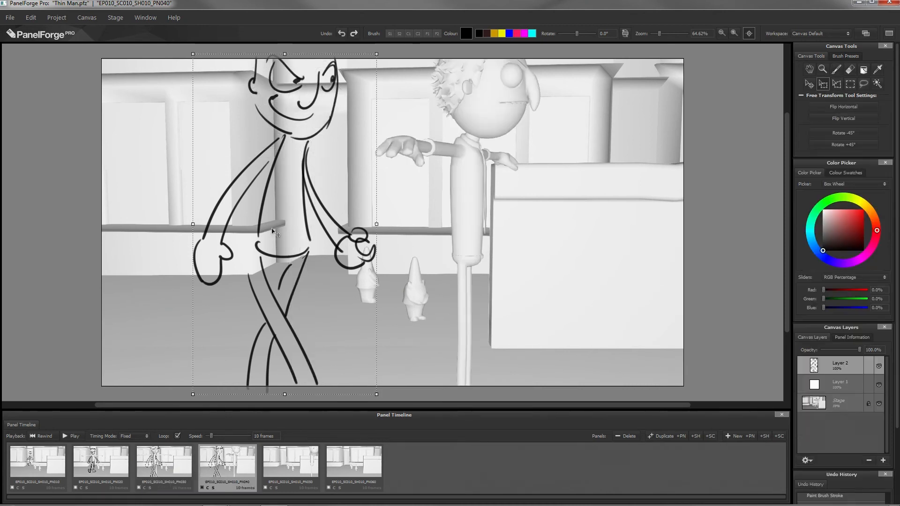
drag(313, 239, 498, 237)
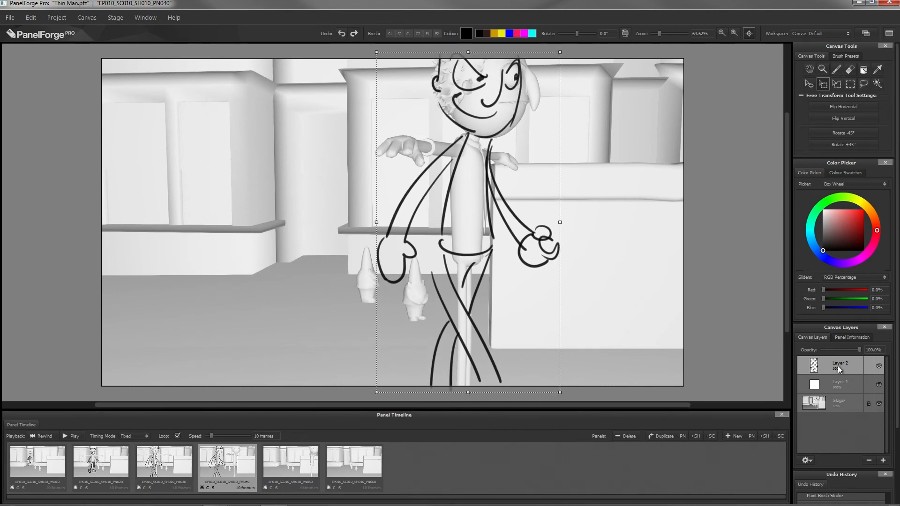
Copy the fourth panel's Layer 2 drawing to the fifth panel, applying the transform, and move it over the ThinMan at the frame edge.
drag(843, 367, 281, 475)
key(Return)
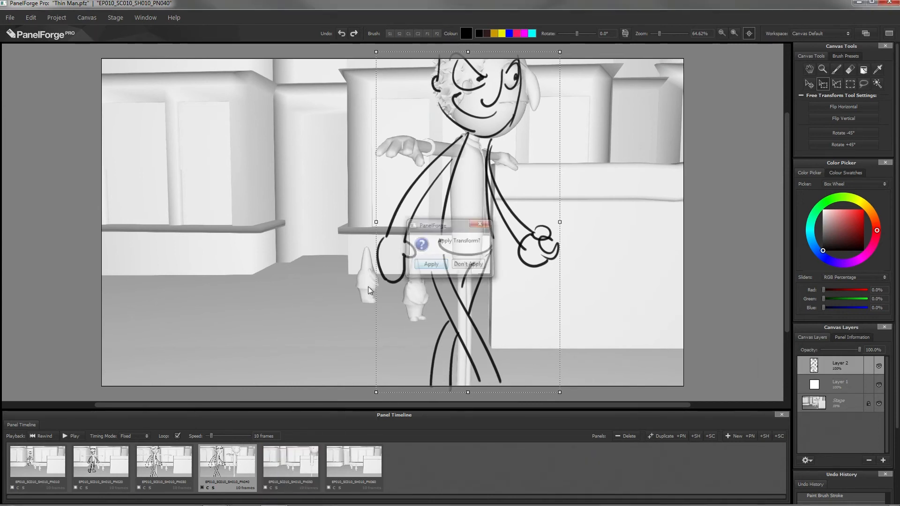
click(283, 483)
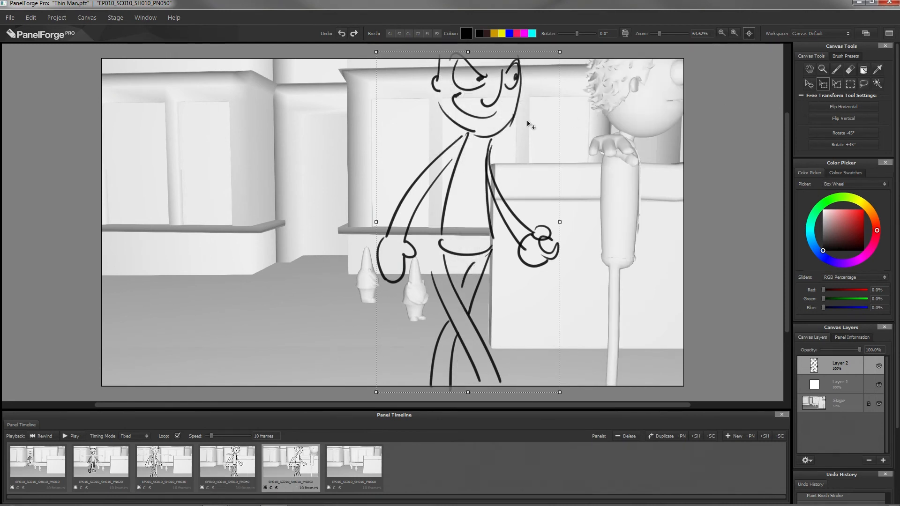
click(809, 85)
mouse_move(490, 251)
mouse_down()
mouse_move(654, 255)
mouse_move(646, 252)
mouse_up()
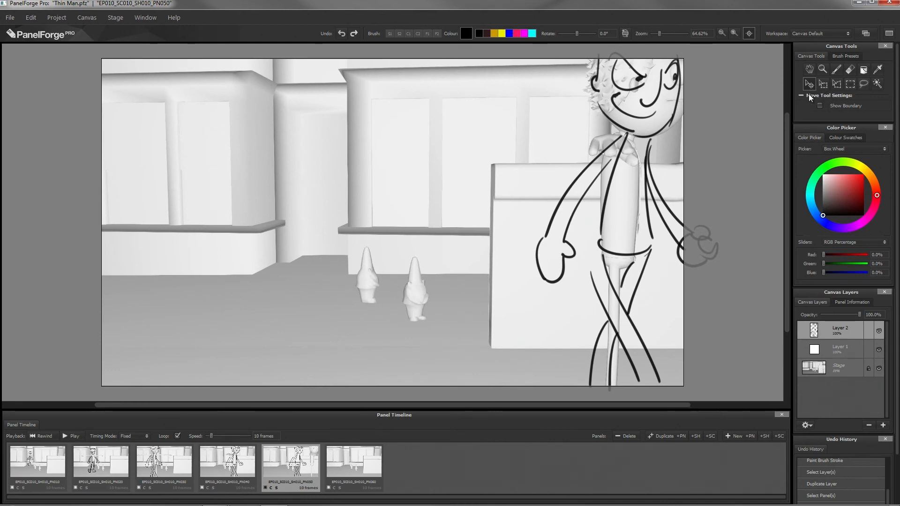
Select the sixth panel, EP010_SC010_SH010_PN060, and save the whole project with all its panels.
click(361, 487)
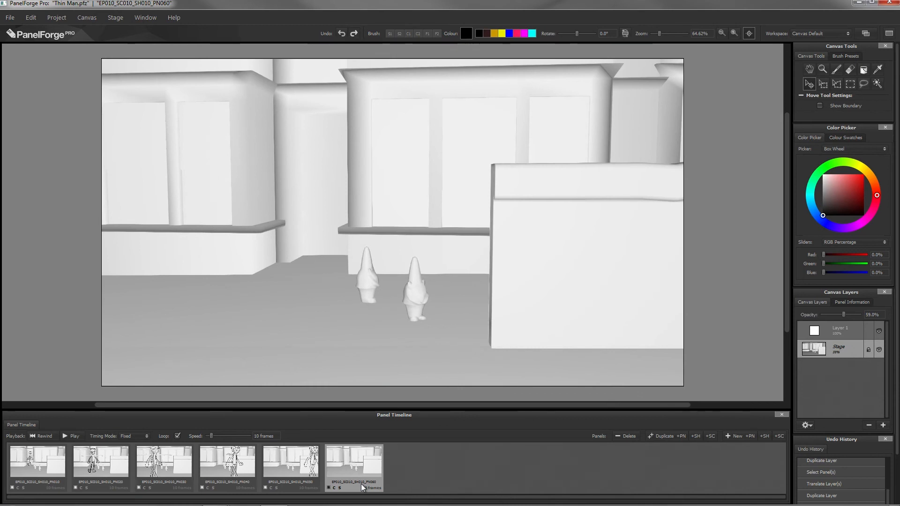
click(7, 19)
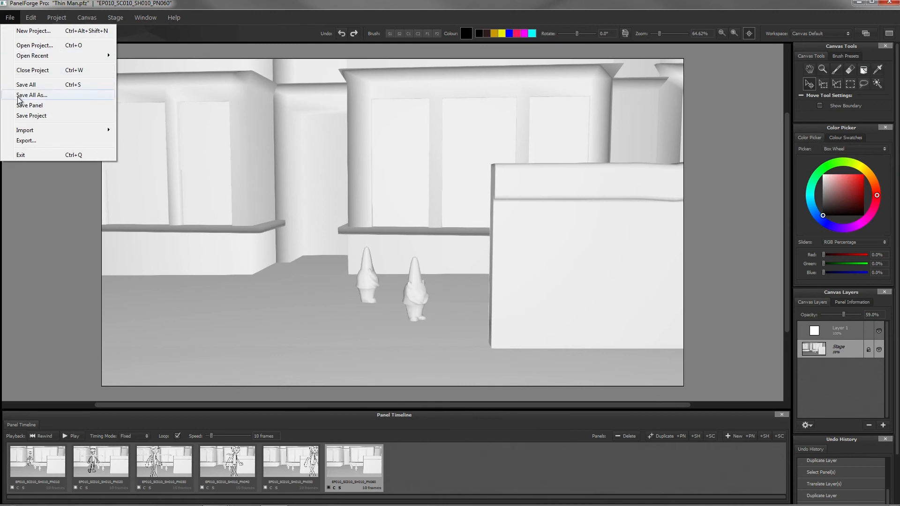
click(22, 85)
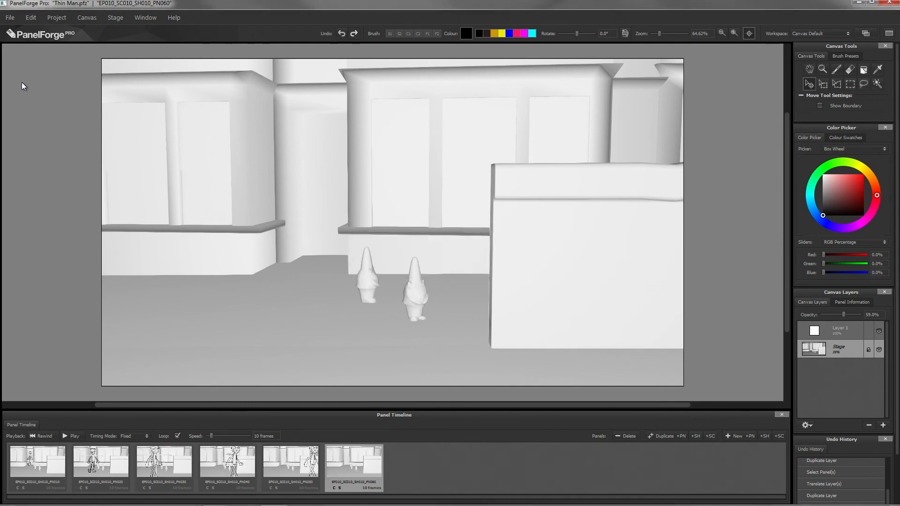
Start the panel export, saving pending changes, and enable an image file sequence with Canvas Layers Only instead of Full Composited Image.
click(10, 18)
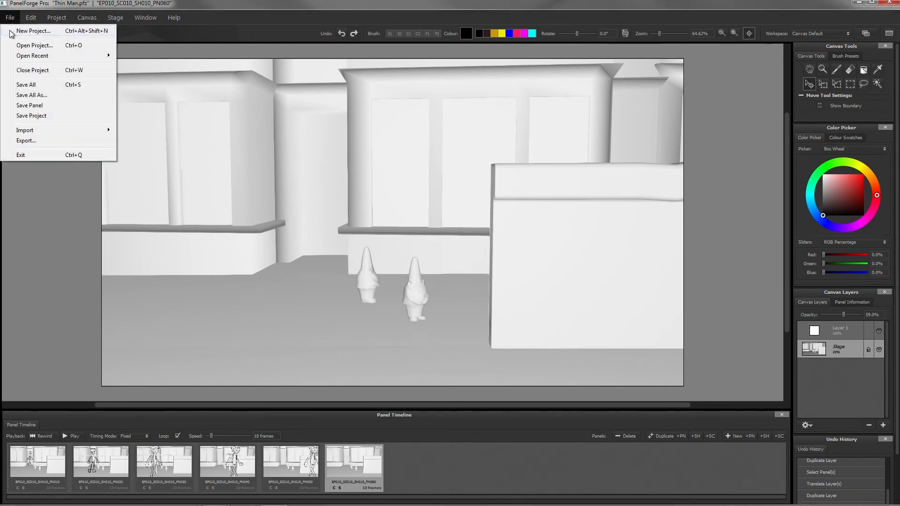
click(22, 153)
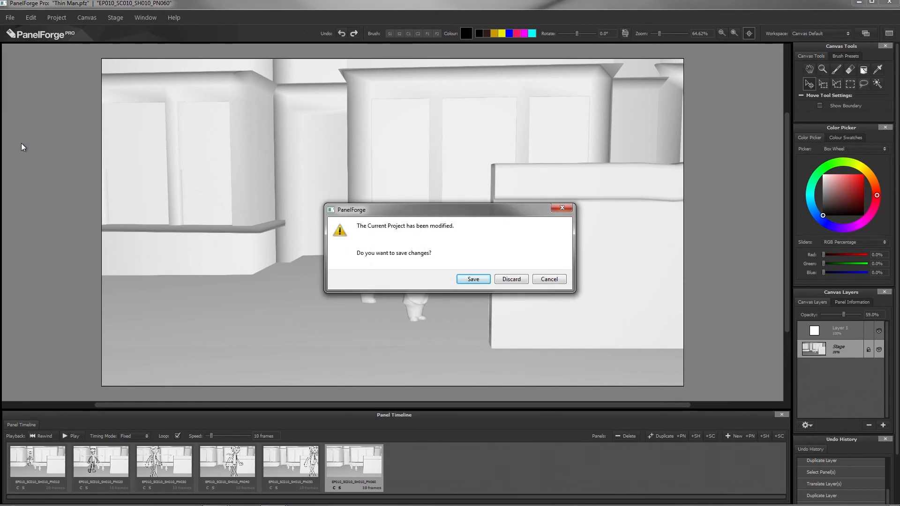
click(472, 280)
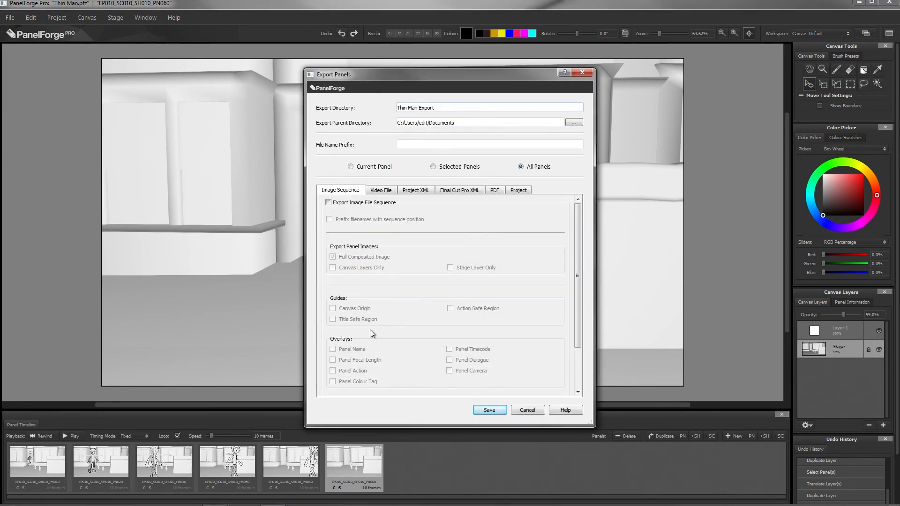
click(329, 203)
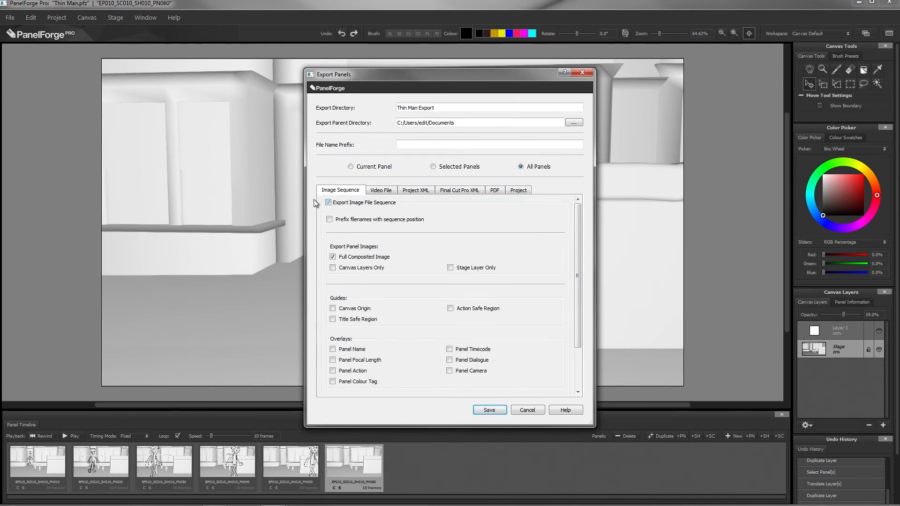
click(333, 257)
click(333, 268)
Include the project XML file Thin Man_projectXML and export all panels to the Thin Man Export directory.
click(415, 192)
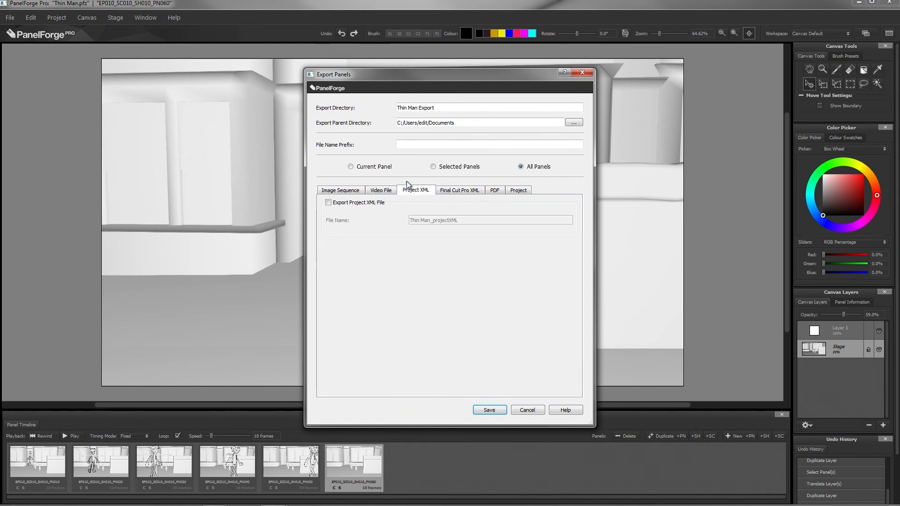
click(328, 202)
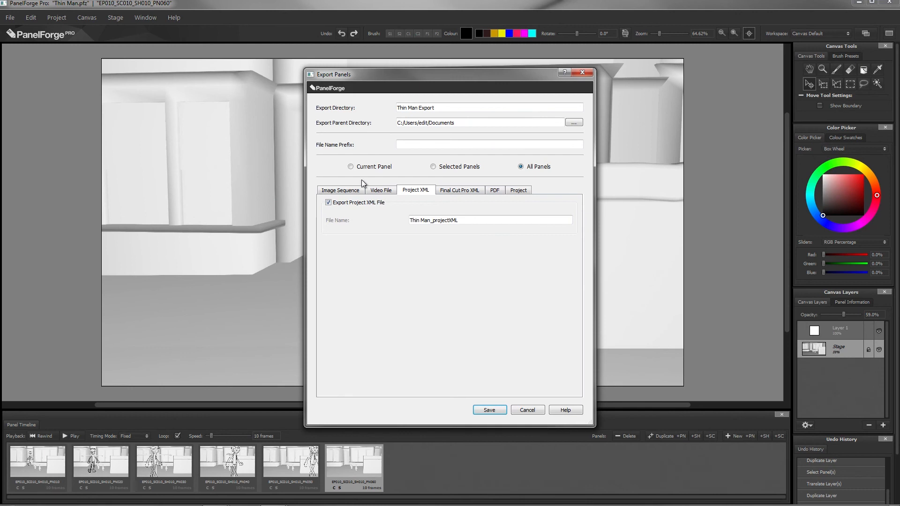
click(490, 410)
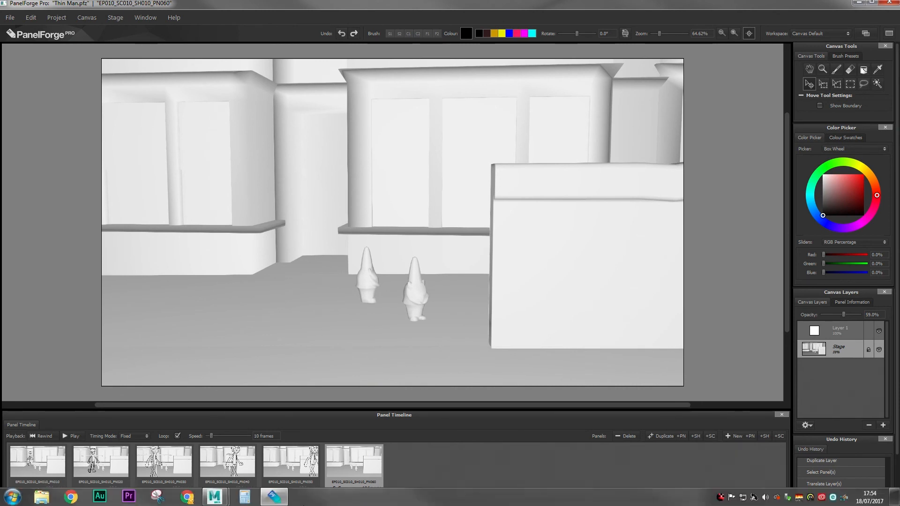
Switch to Autodesk Maya and load Thin Man_projectXML.xml from Documents\Thin Man Export for importing PanelForge panels.
mouse_move(216, 500)
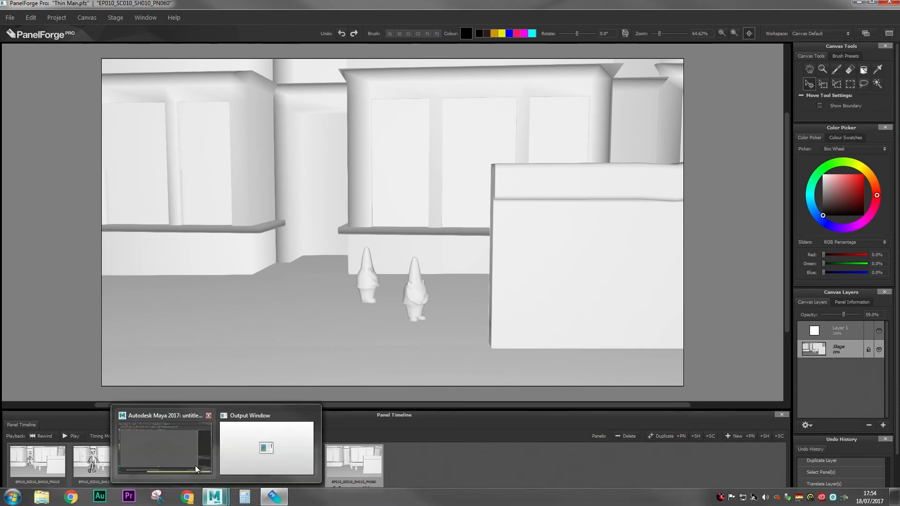
click(177, 450)
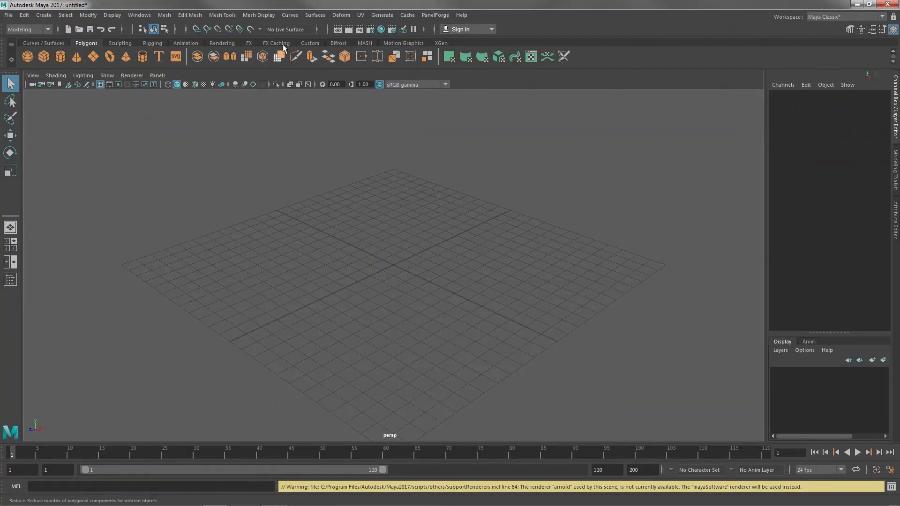
click(434, 16)
mouse_move(436, 34)
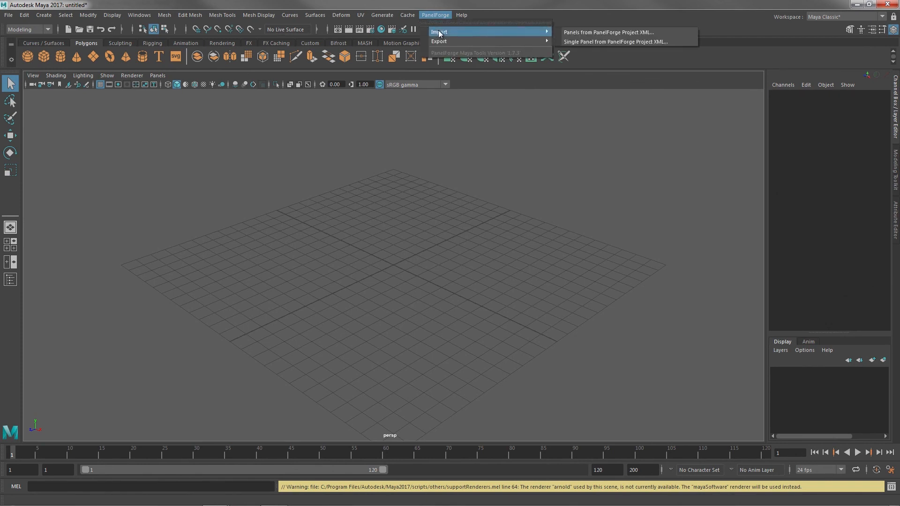
click(577, 31)
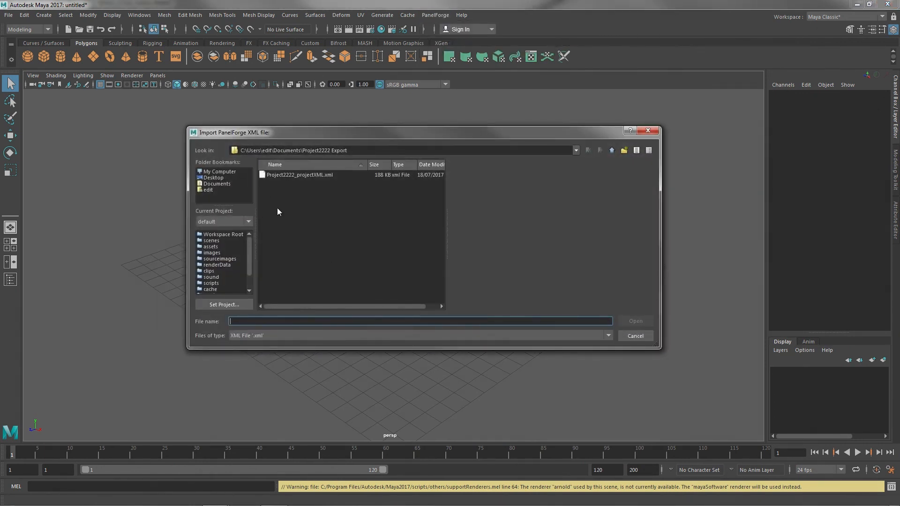
click(215, 184)
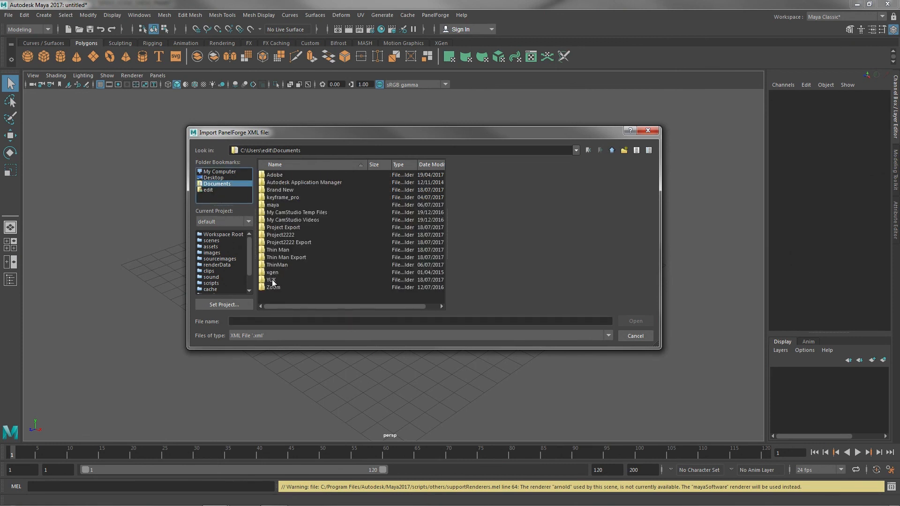
click(281, 257)
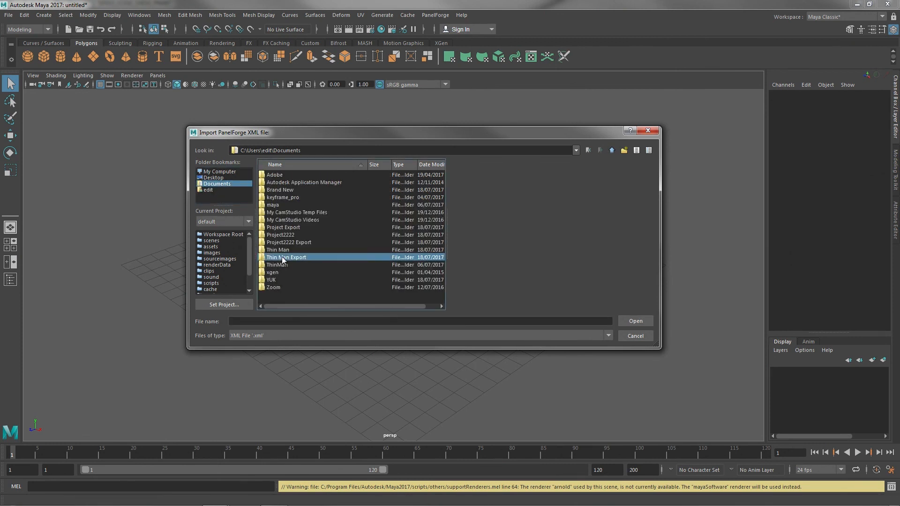
click(632, 321)
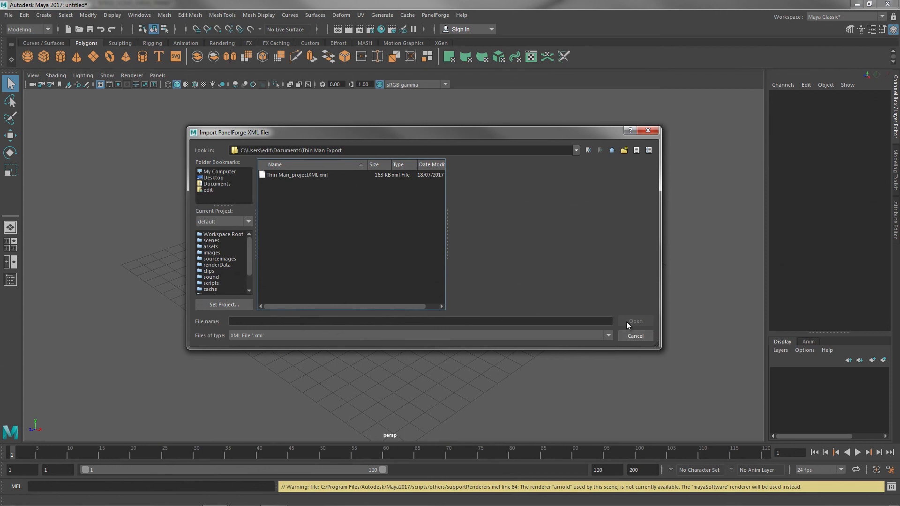
click(305, 175)
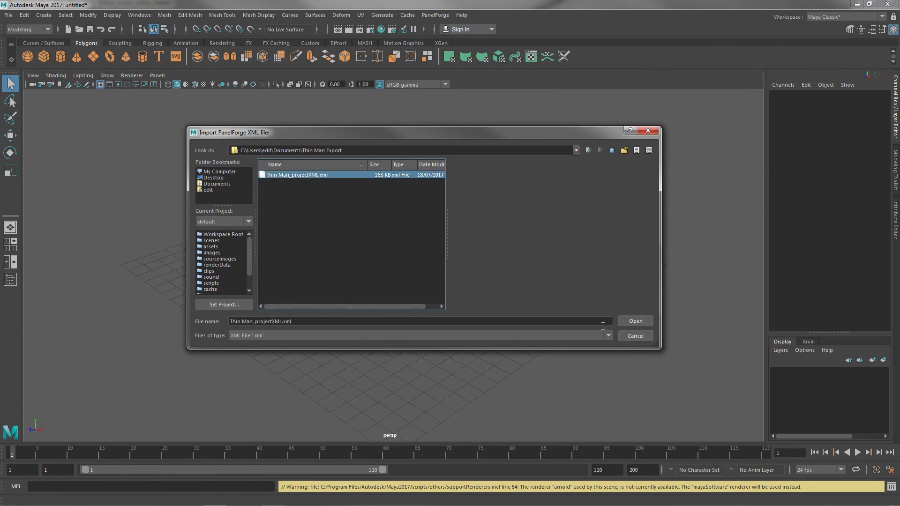
click(633, 323)
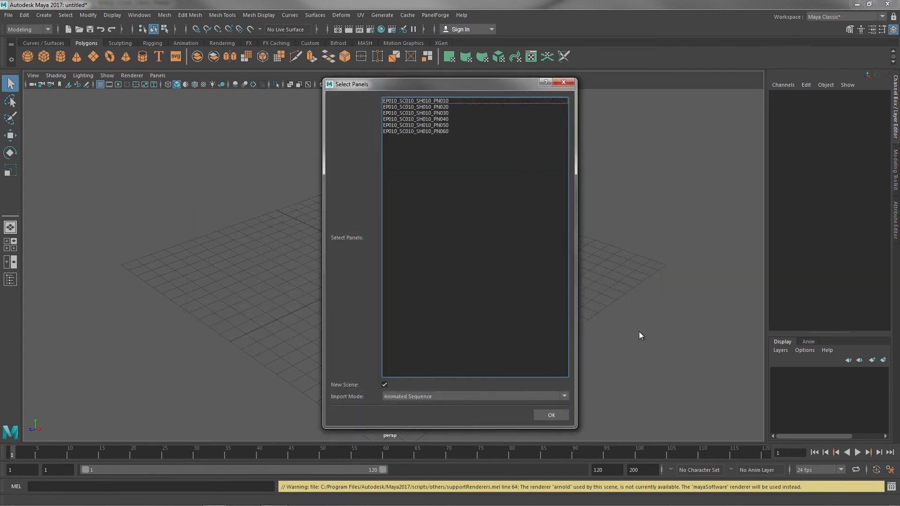
Import all six panels into a new scene as an Animated Sequence with the existing asset linkage, and scrub to frame 10.
drag(421, 132, 415, 87)
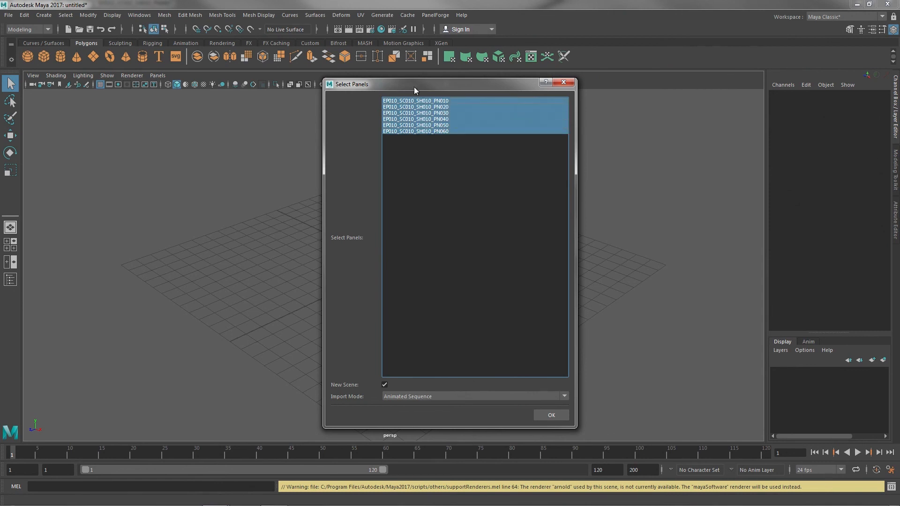
click(552, 416)
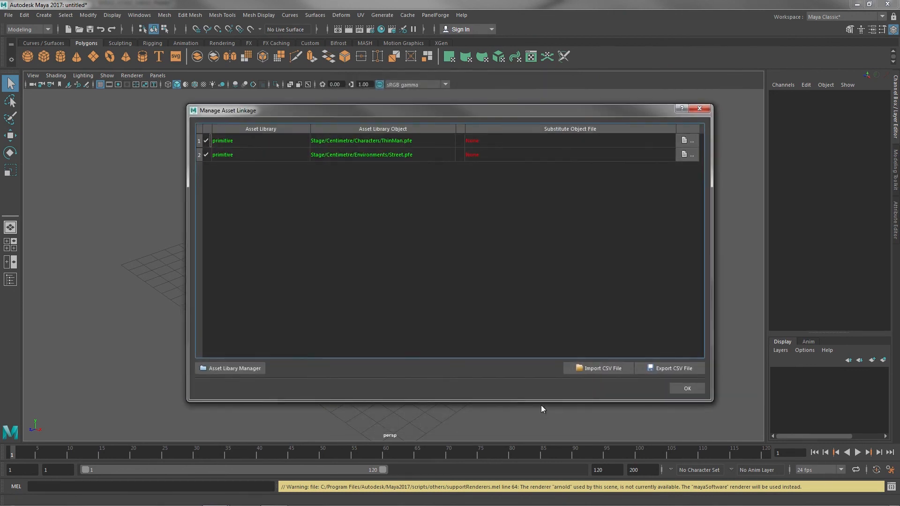
click(687, 389)
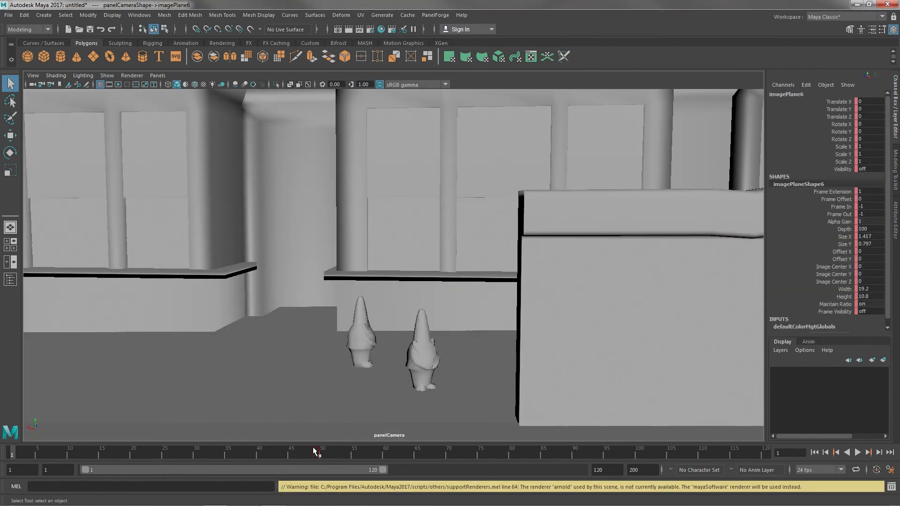
mouse_move(318, 456)
mouse_down()
mouse_move(138, 449)
mouse_move(23, 450)
mouse_move(312, 454)
mouse_move(19, 457)
mouse_move(70, 455)
mouse_up()
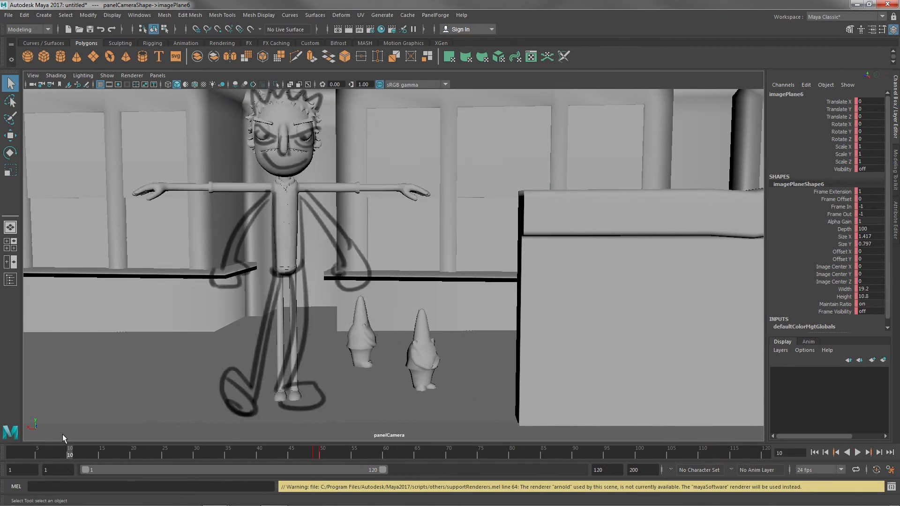